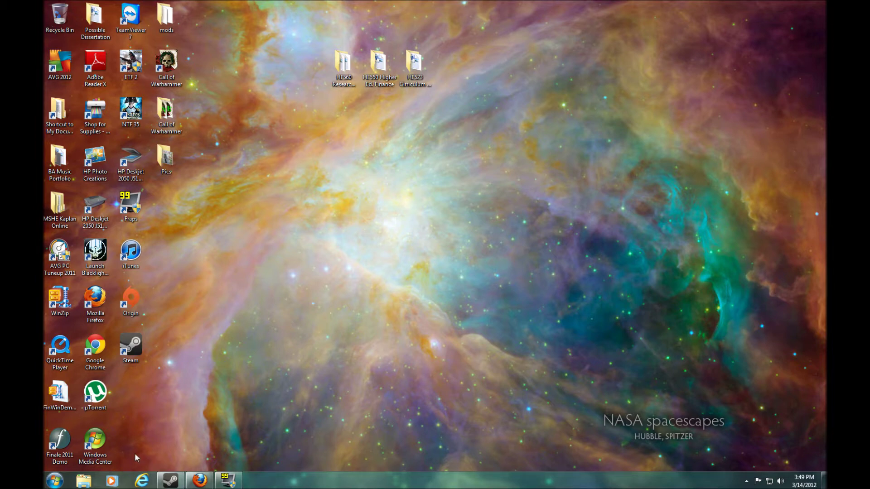
Step: Restore the Firefox window showing the TWC Mod Install for Steam tutorial
{"action": "left_click", "coordinate": [199, 481]}
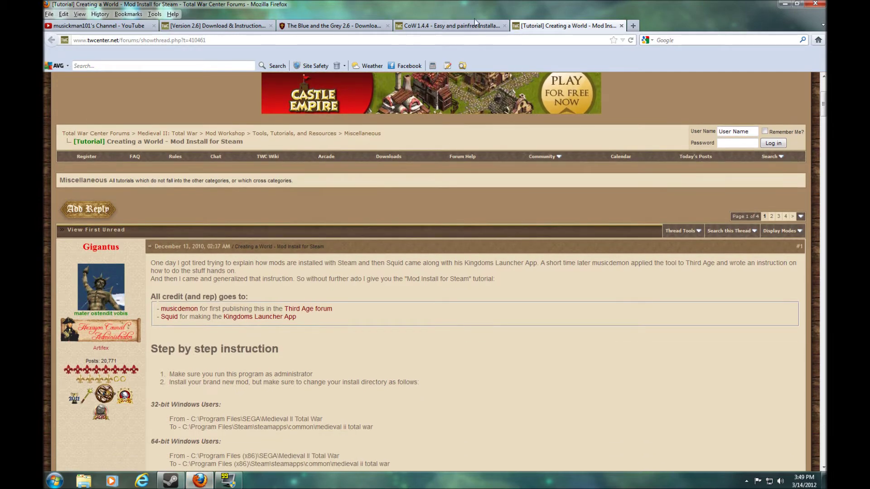
Step: Scroll the CoW 1.4.4 installation thread down to its Downloads and Torrent links, then minimize Firefox
{"action": "left_click", "coordinate": [434, 25]}
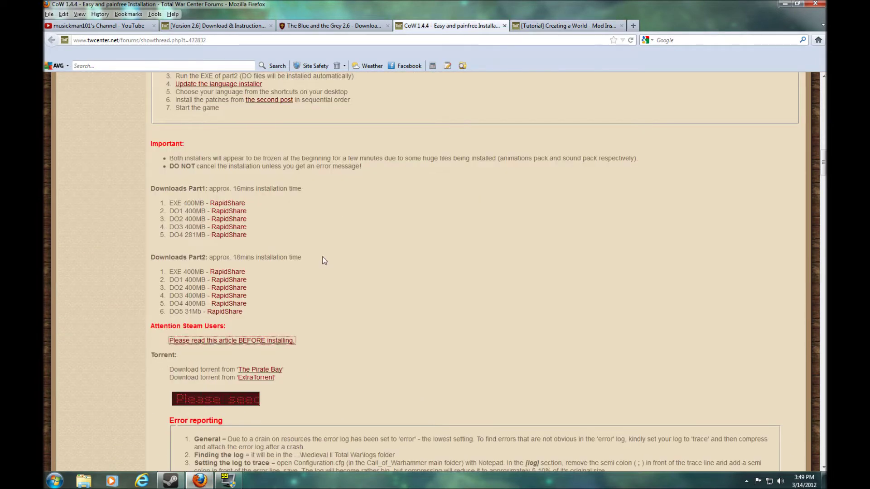
{"action": "scroll", "coordinate": [322, 258], "scroll_direction": "down", "scroll_amount": 2}
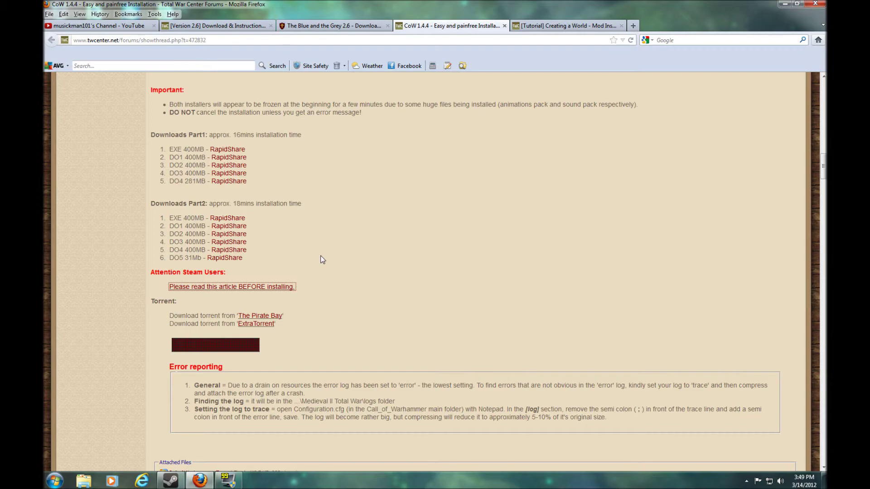
{"action": "scroll", "coordinate": [479, 272], "scroll_direction": "up", "scroll_amount": 10}
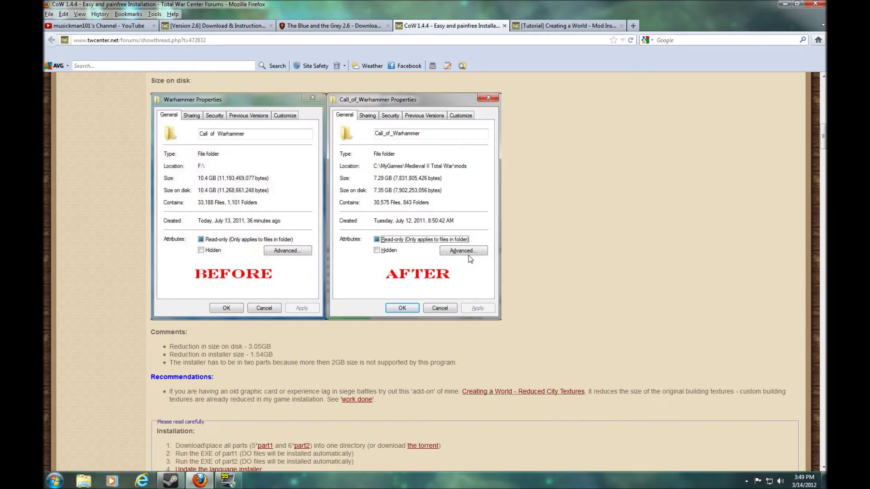
{"action": "scroll", "coordinate": [473, 263], "scroll_direction": "up", "scroll_amount": 10}
{"action": "scroll", "coordinate": [487, 279], "scroll_direction": "down", "scroll_amount": 15}
{"action": "scroll", "coordinate": [488, 278], "scroll_direction": "up", "scroll_amount": 15}
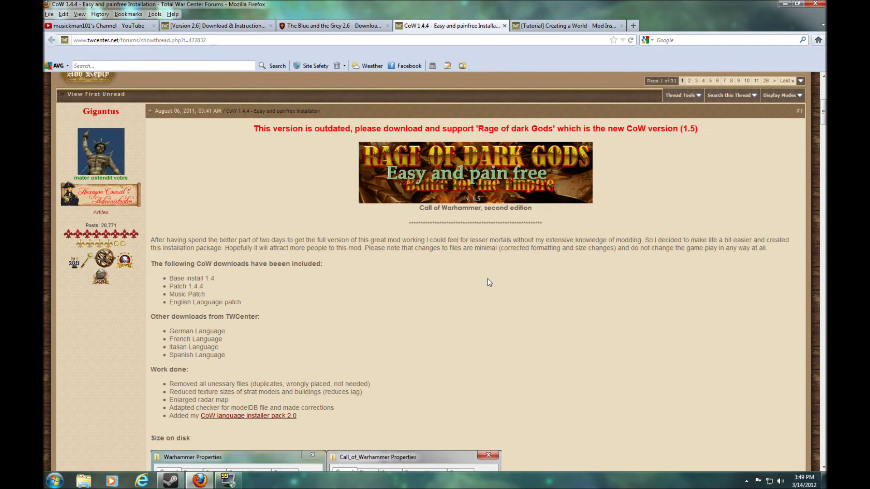
{"action": "scroll", "coordinate": [487, 278], "scroll_direction": "down", "scroll_amount": 6}
{"action": "scroll", "coordinate": [488, 279], "scroll_direction": "down", "scroll_amount": 4}
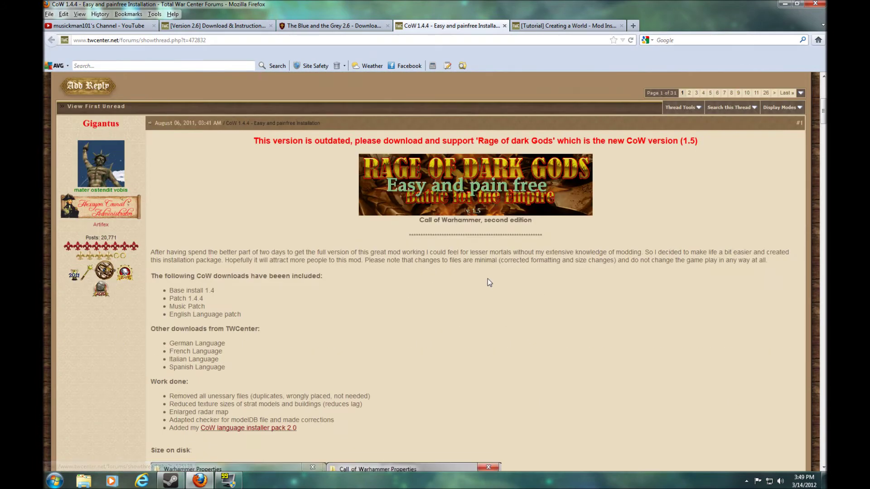
{"action": "scroll", "coordinate": [488, 278], "scroll_direction": "down", "scroll_amount": 4}
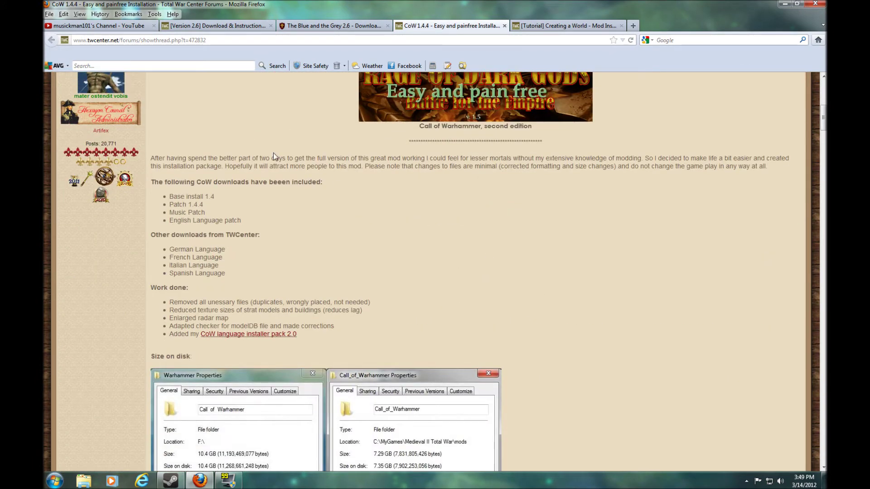
{"action": "scroll", "coordinate": [273, 153], "scroll_direction": "down", "scroll_amount": 5}
{"action": "scroll", "coordinate": [283, 170], "scroll_direction": "down", "scroll_amount": 5}
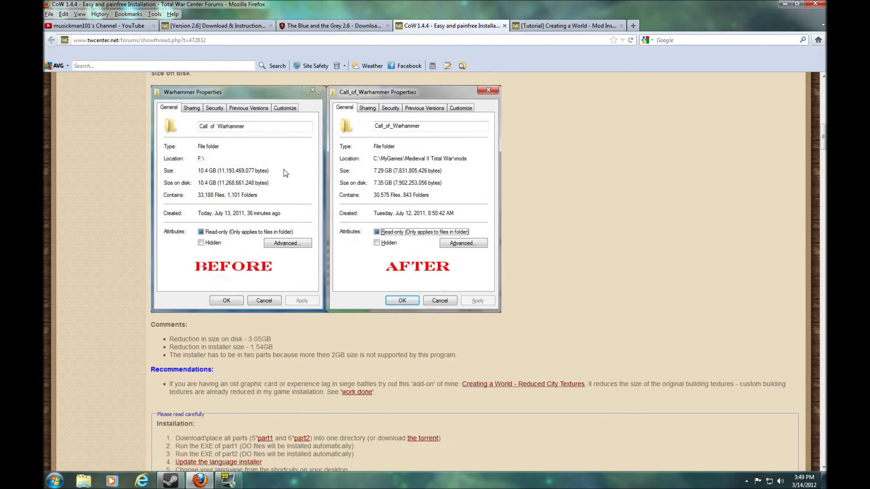
{"action": "scroll", "coordinate": [284, 170], "scroll_direction": "down", "scroll_amount": 4}
{"action": "scroll", "coordinate": [284, 171], "scroll_direction": "down", "scroll_amount": 2}
{"action": "scroll", "coordinate": [283, 171], "scroll_direction": "down", "scroll_amount": 5}
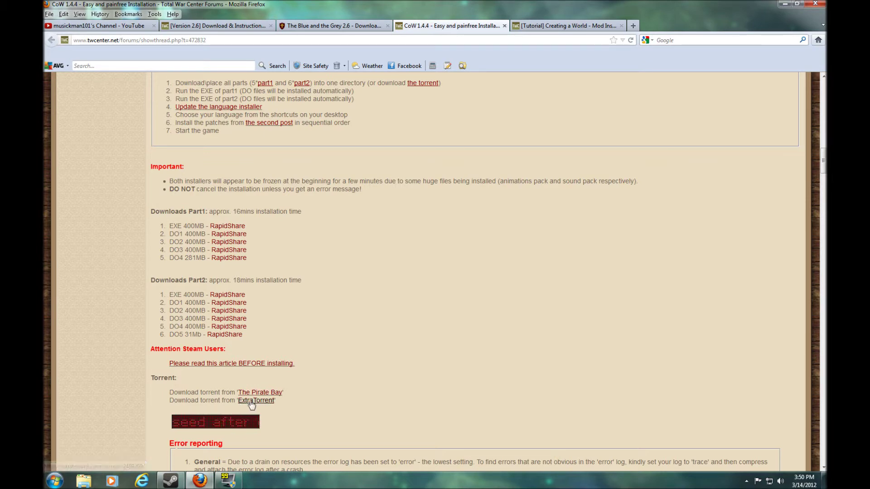
{"action": "left_click", "coordinate": [782, 4]}
Step: Launch µTorrent from the desktop and centre its window, briefly rechecking the forum thread
{"action": "double_click", "coordinate": [95, 393]}
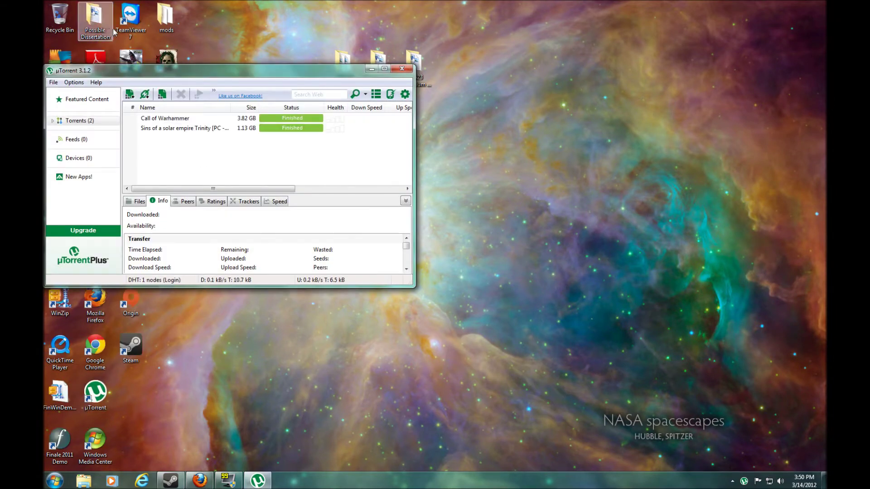
{"action": "left_click_drag", "start_coordinate": [190, 73], "coordinate": [464, 26]}
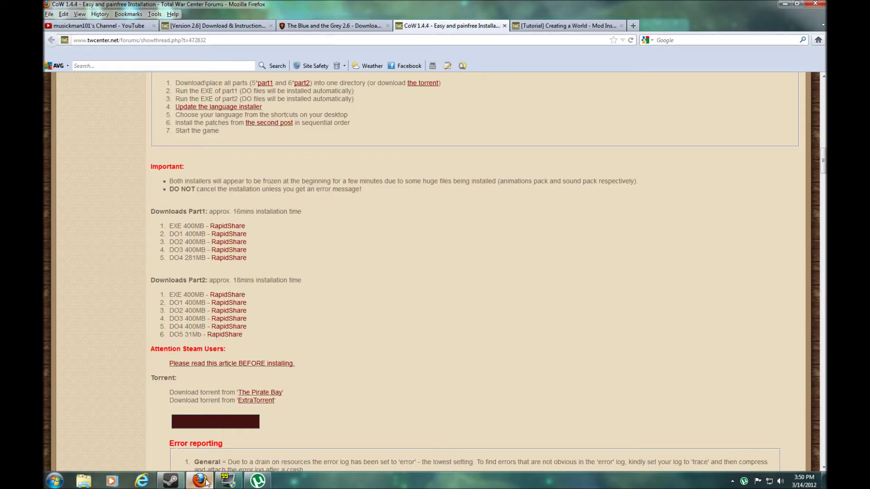
{"action": "left_click", "coordinate": [199, 480]}
{"action": "left_click", "coordinate": [785, 4]}
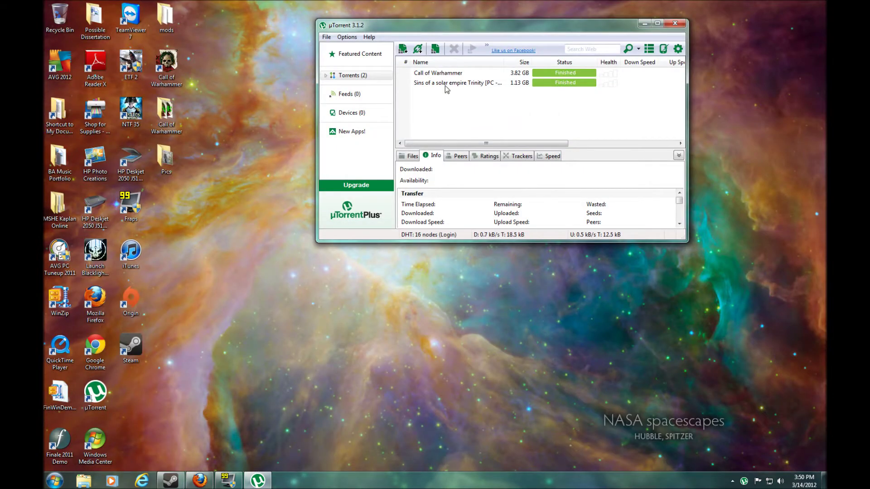
Step: Inspect the finished Call of Warhammer torrent's options, then open its downloaded files
{"action": "right_click", "coordinate": [466, 75]}
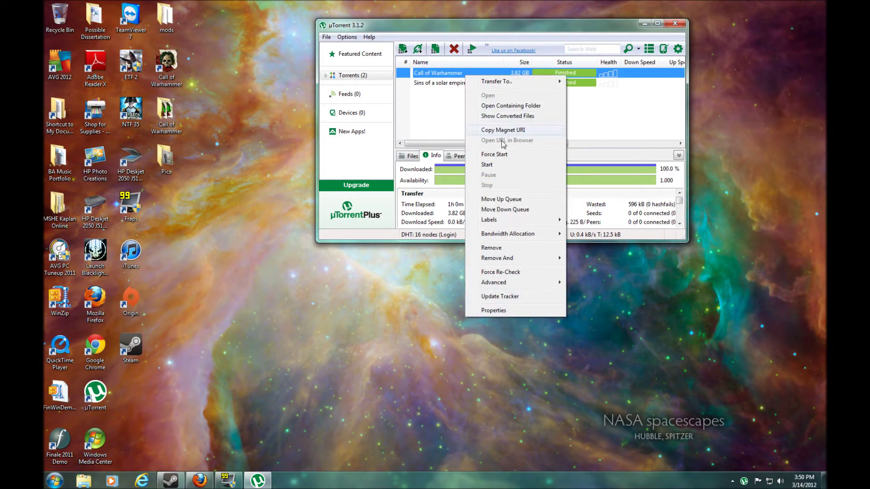
{"action": "mouse_move", "coordinate": [507, 234]}
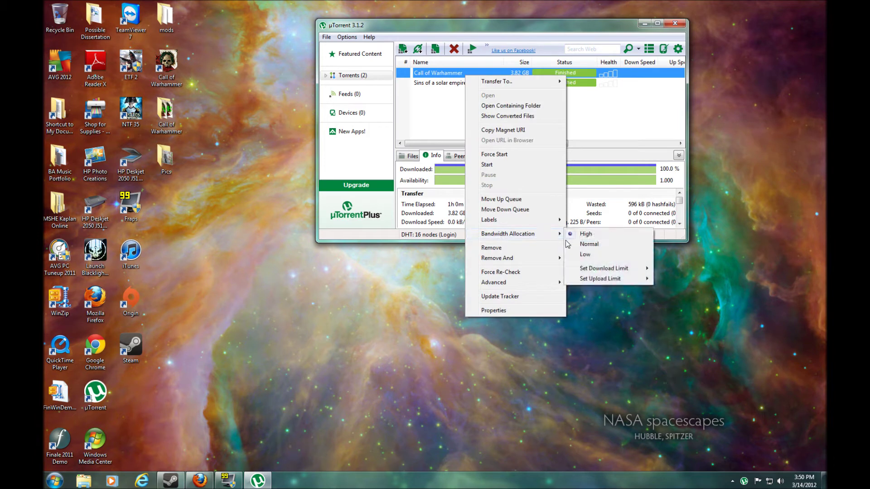
{"action": "left_click", "coordinate": [647, 244]}
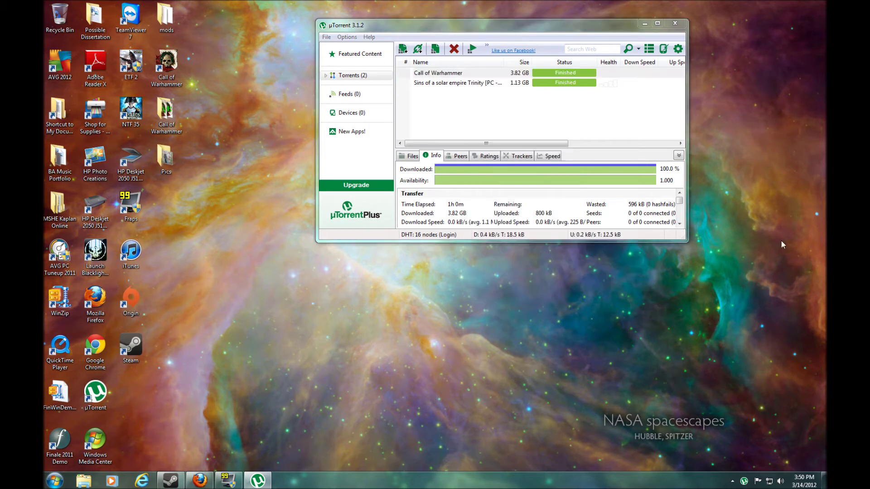
{"action": "left_click", "coordinate": [467, 122]}
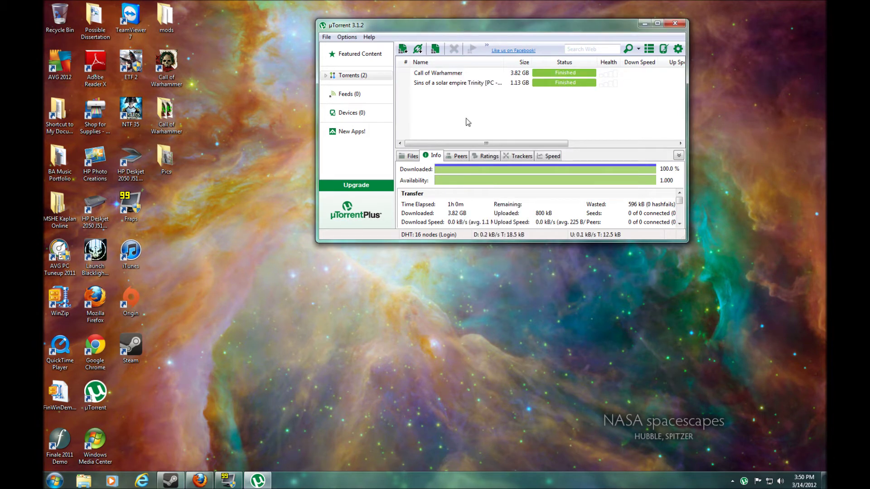
{"action": "double_click", "coordinate": [446, 74]}
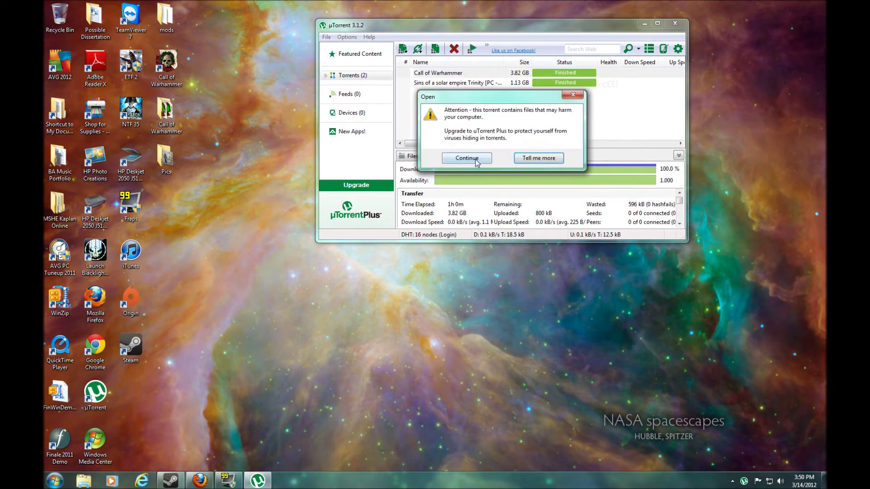
Step: Accept the harmful-files warning to open the Call of Warhammer folder with Part1 and Part2
{"action": "left_click", "coordinate": [467, 158]}
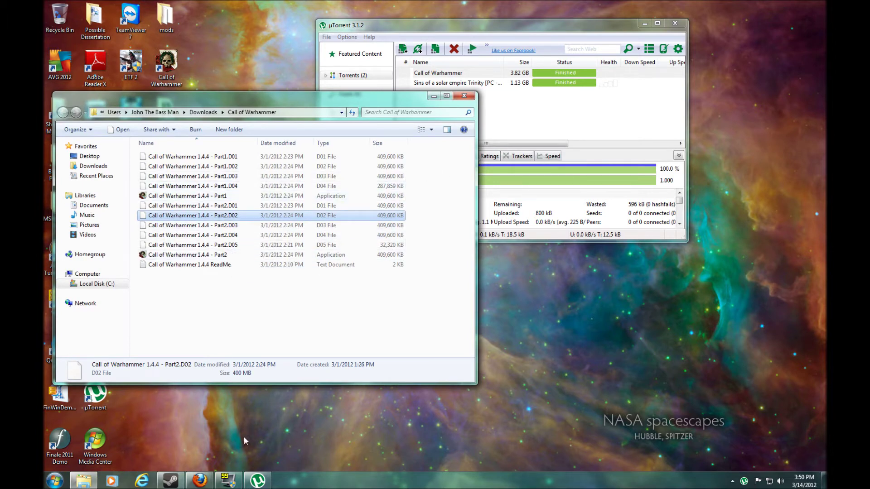
{"action": "left_click", "coordinate": [200, 480]}
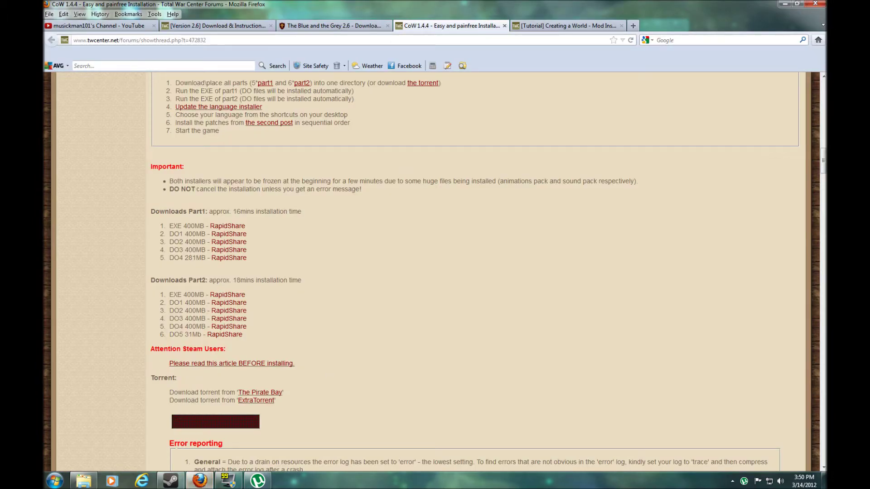
{"action": "left_click", "coordinate": [785, 4]}
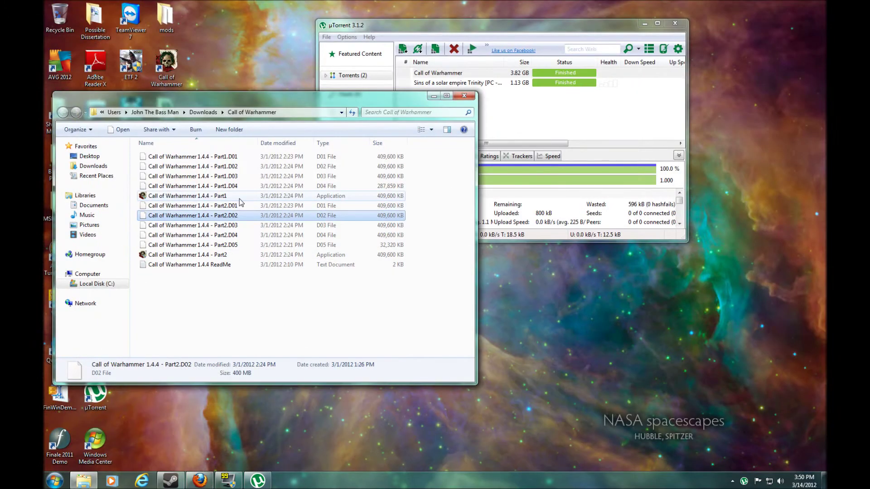
Step: Return to the forum thread in Firefox and scroll back to its top
{"action": "left_click", "coordinate": [200, 480]}
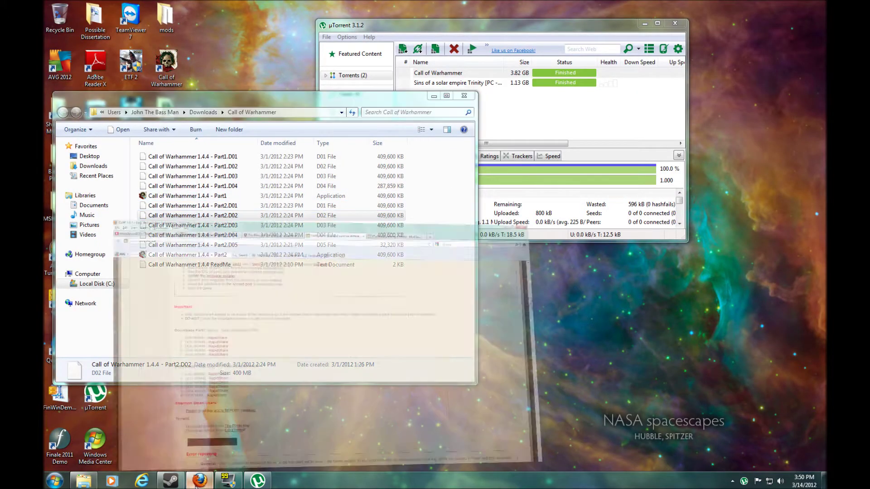
{"action": "scroll", "coordinate": [316, 325], "scroll_direction": "up", "scroll_amount": 2}
{"action": "scroll", "coordinate": [315, 325], "scroll_direction": "up", "scroll_amount": 6}
{"action": "scroll", "coordinate": [316, 325], "scroll_direction": "up", "scroll_amount": 3}
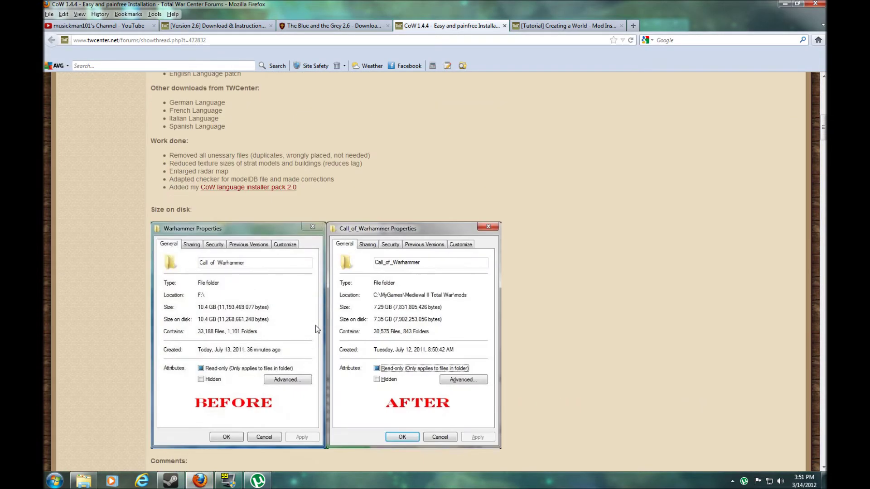
{"action": "scroll", "coordinate": [315, 326], "scroll_direction": "up", "scroll_amount": 8}
{"action": "scroll", "coordinate": [316, 325], "scroll_direction": "down", "scroll_amount": 10}
{"action": "scroll", "coordinate": [315, 325], "scroll_direction": "up", "scroll_amount": 8}
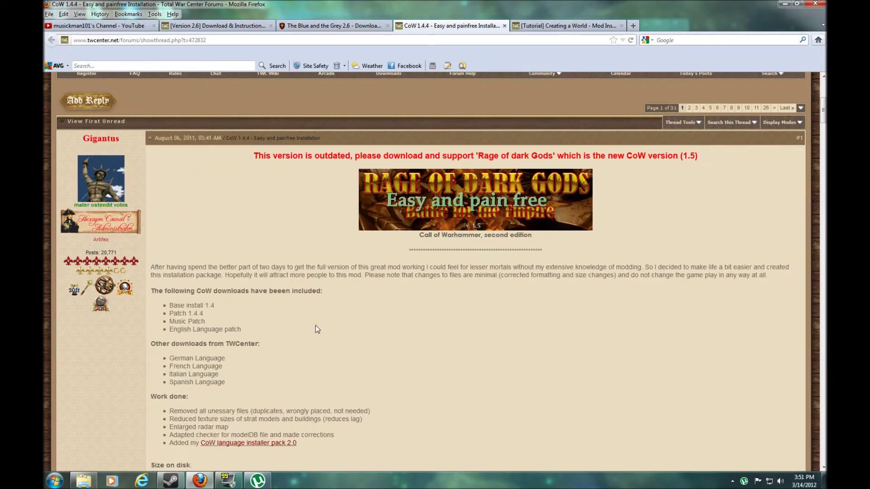
{"action": "left_click", "coordinate": [539, 26]}
{"action": "scroll", "coordinate": [435, 314], "scroll_direction": "down", "scroll_amount": 3}
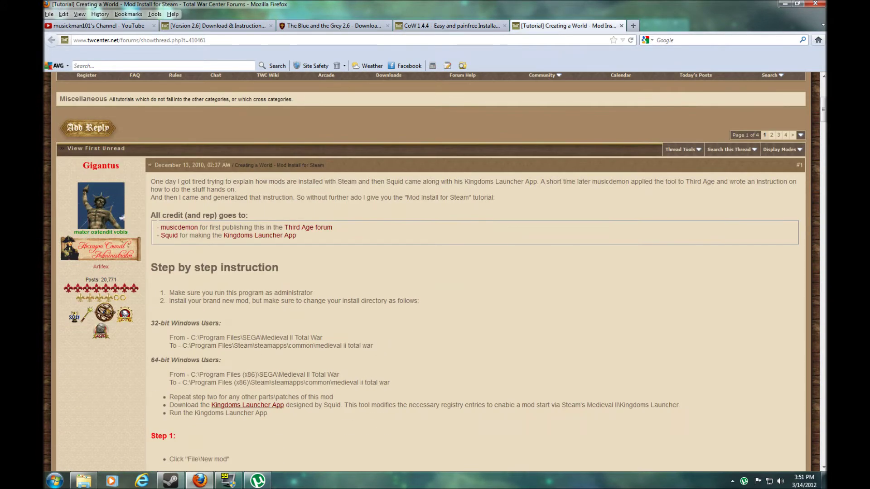
{"action": "mouse_move", "coordinate": [363, 346]}
{"action": "left_mouse_down"}
{"action": "mouse_move", "coordinate": [370, 346]}
{"action": "mouse_move", "coordinate": [222, 360]}
{"action": "left_mouse_up"}
{"action": "left_click", "coordinate": [298, 330]}
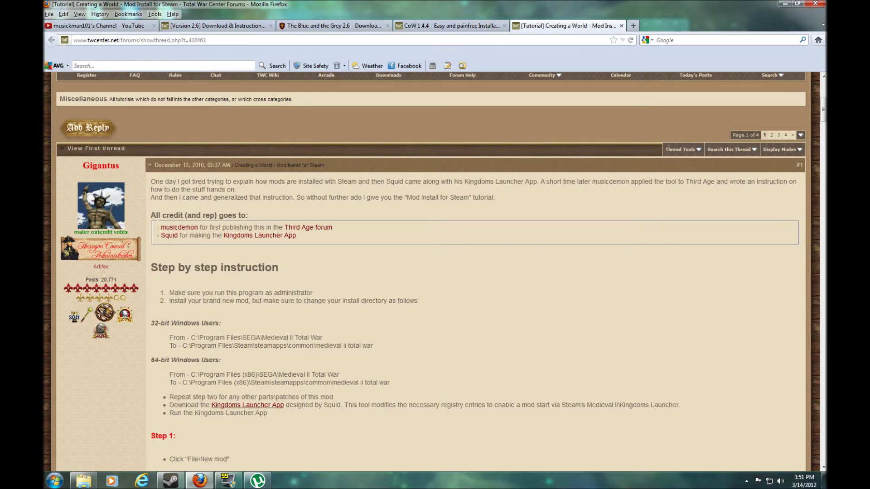
{"action": "scroll", "coordinate": [176, 277], "scroll_direction": "down", "scroll_amount": 2}
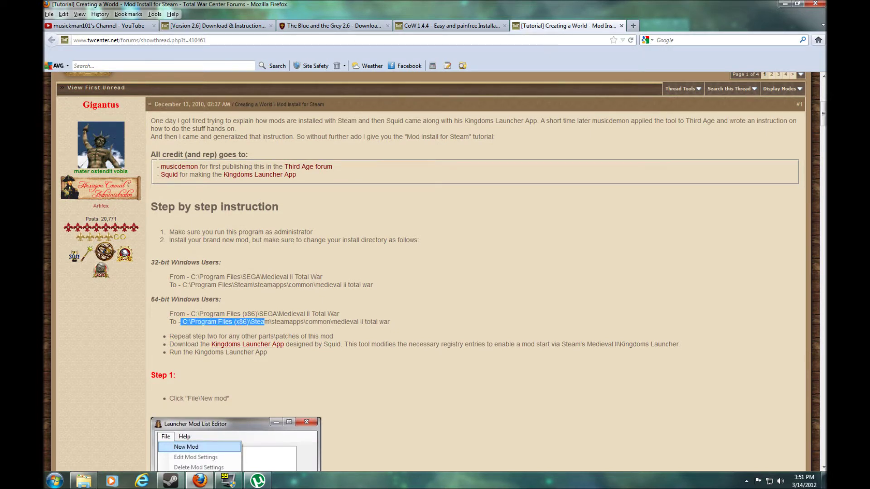
{"action": "left_click_drag", "start_coordinate": [197, 322], "coordinate": [390, 322]}
{"action": "right_click", "coordinate": [377, 323]}
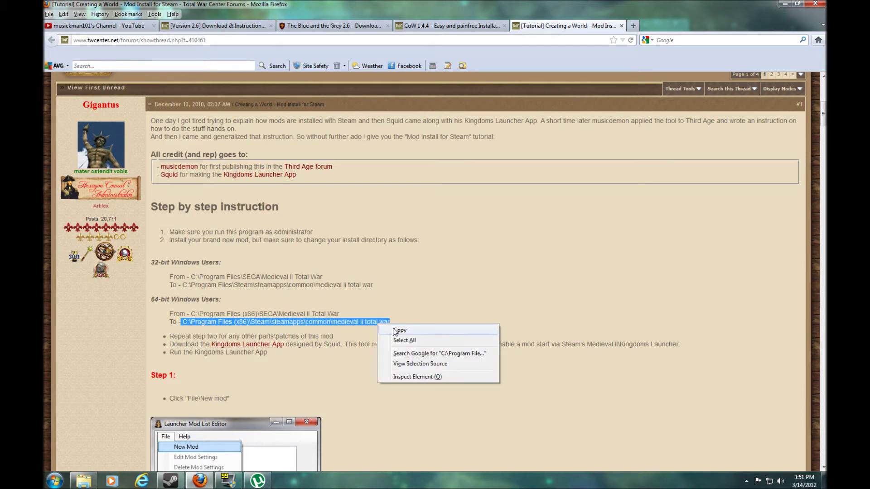
{"action": "left_click", "coordinate": [413, 286]}
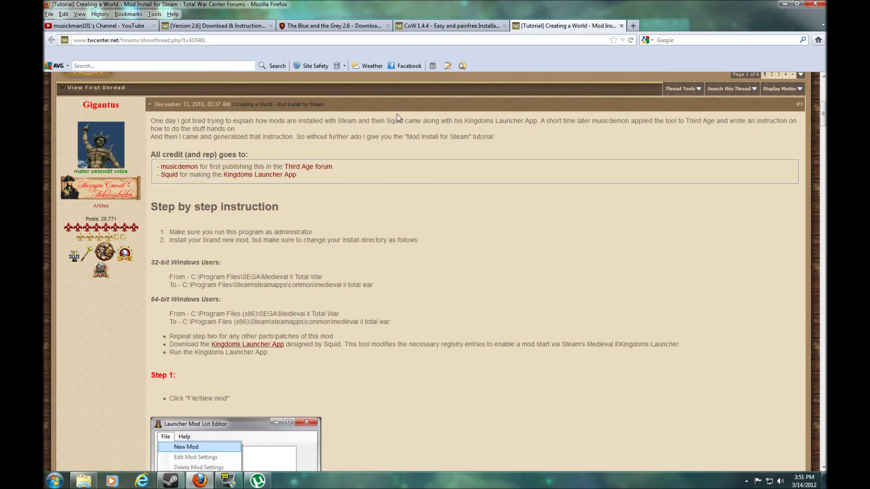
{"action": "left_click", "coordinate": [79, 479]}
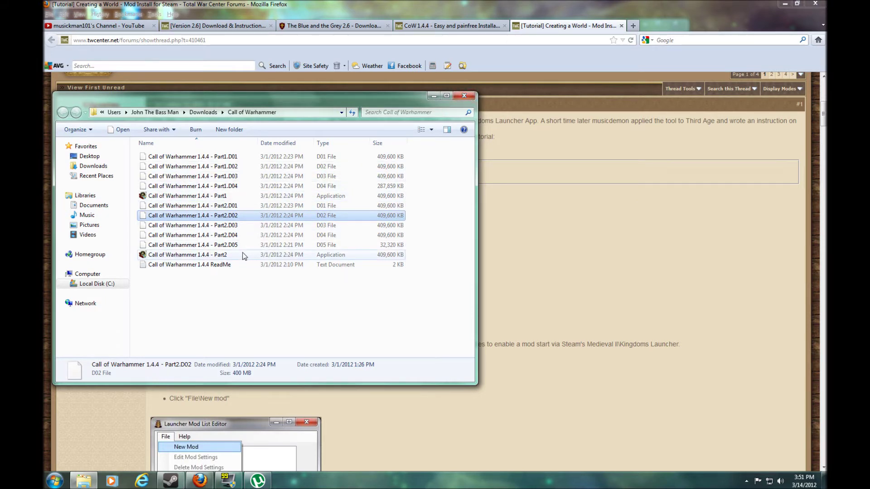
{"action": "mouse_move", "coordinate": [187, 255]}
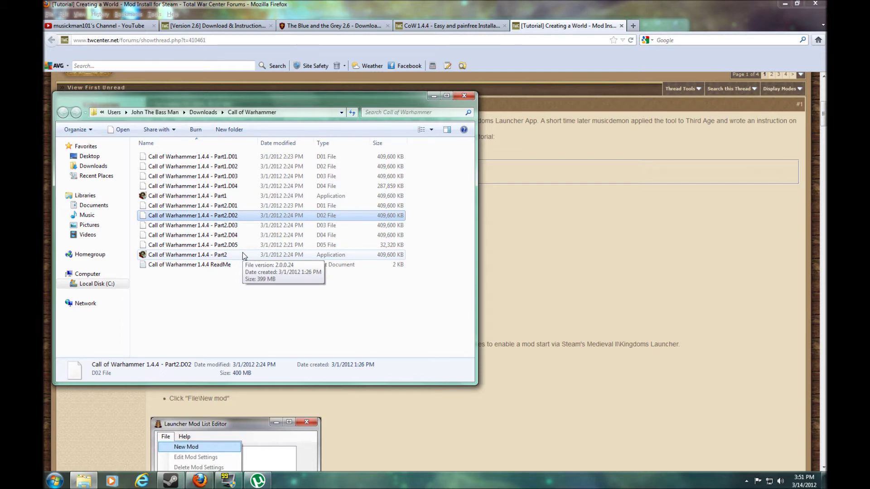
Step: Close the Call of Warhammer folder and browse Explorer to C:\Program Files (x86)
{"action": "left_click", "coordinate": [469, 95]}
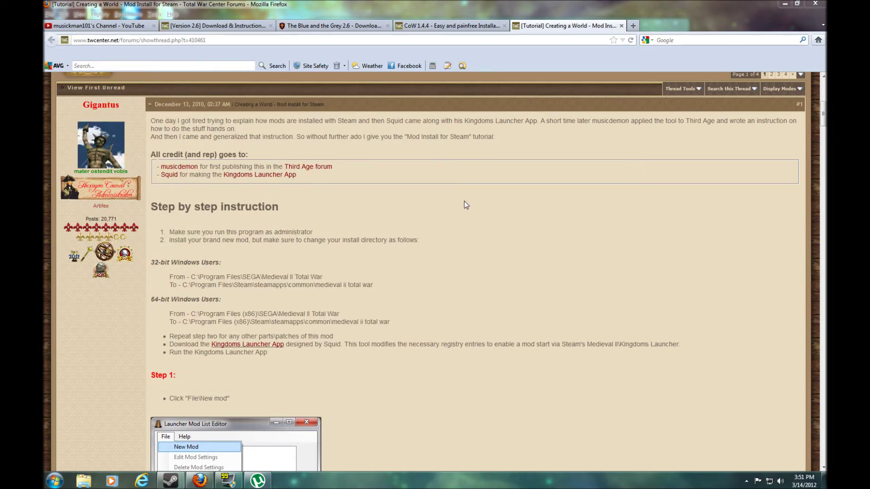
{"action": "scroll", "coordinate": [451, 363], "scroll_direction": "down", "scroll_amount": 12}
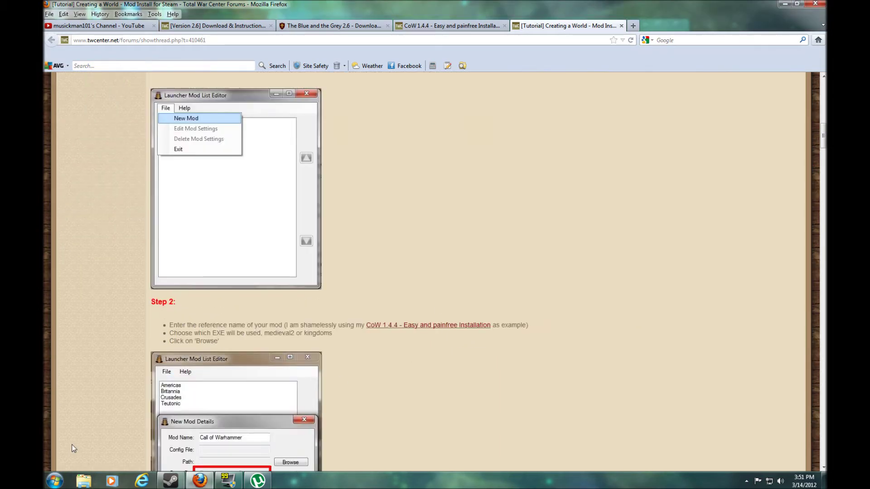
{"action": "left_click", "coordinate": [85, 481]}
{"action": "left_click", "coordinate": [104, 274]}
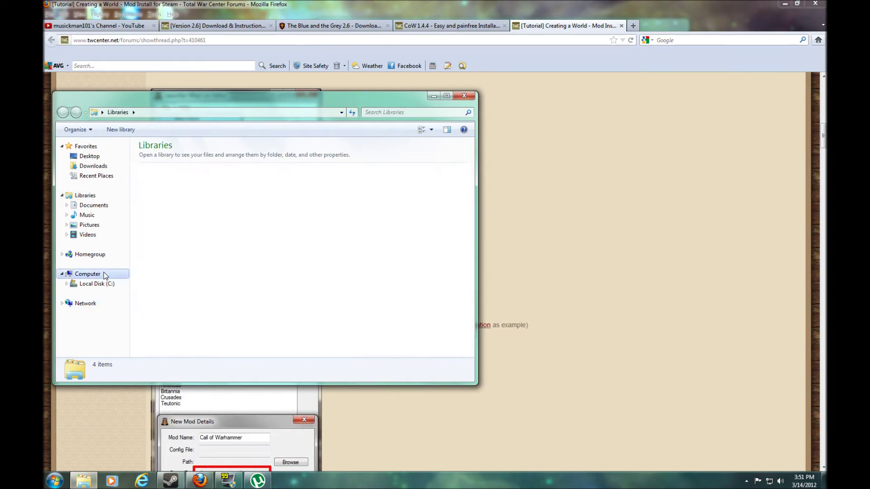
{"action": "double_click", "coordinate": [249, 166]}
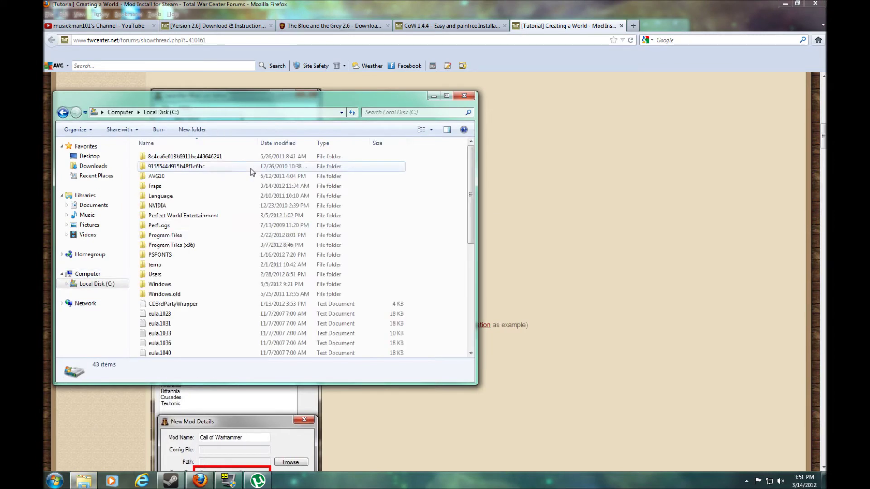
{"action": "double_click", "coordinate": [205, 249]}
Step: Go into Steam > steamapps > common
{"action": "left_click", "coordinate": [203, 248]}
{"action": "scroll", "coordinate": [213, 269], "scroll_direction": "down", "scroll_amount": 3}
{"action": "scroll", "coordinate": [213, 272], "scroll_direction": "down", "scroll_amount": 3}
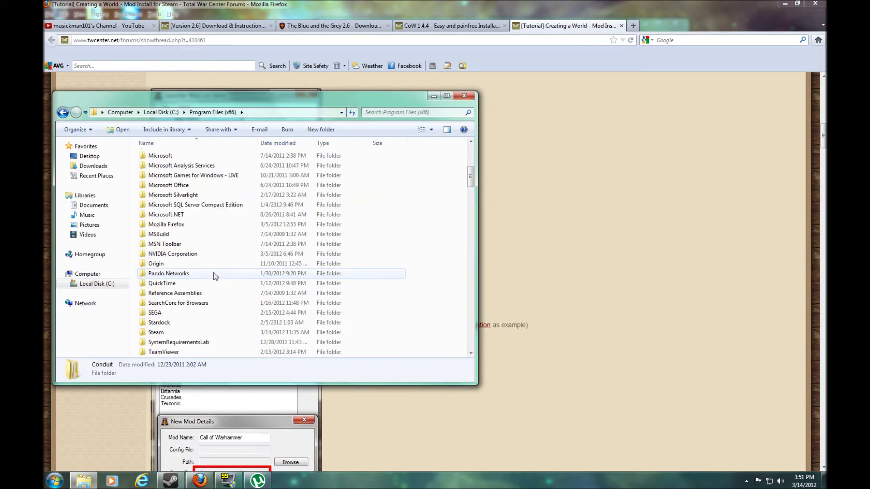
{"action": "scroll", "coordinate": [214, 273], "scroll_direction": "down", "scroll_amount": 2}
{"action": "left_click", "coordinate": [190, 275]}
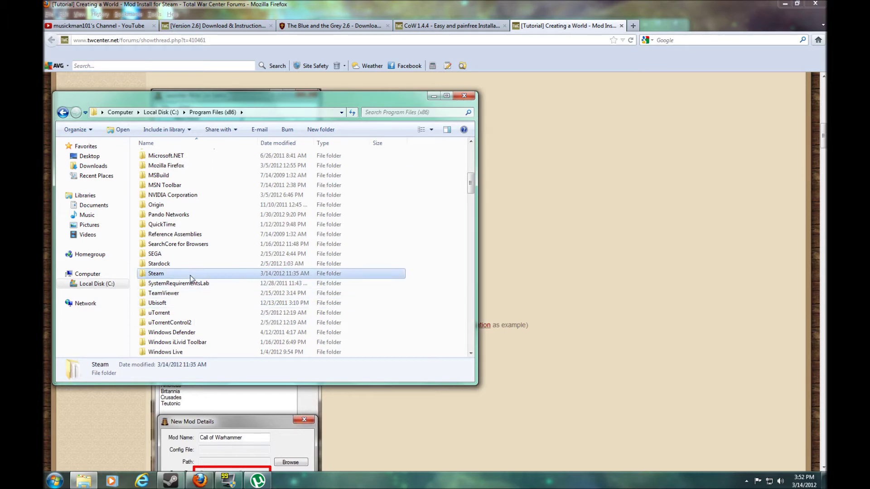
{"action": "double_click", "coordinate": [191, 274]}
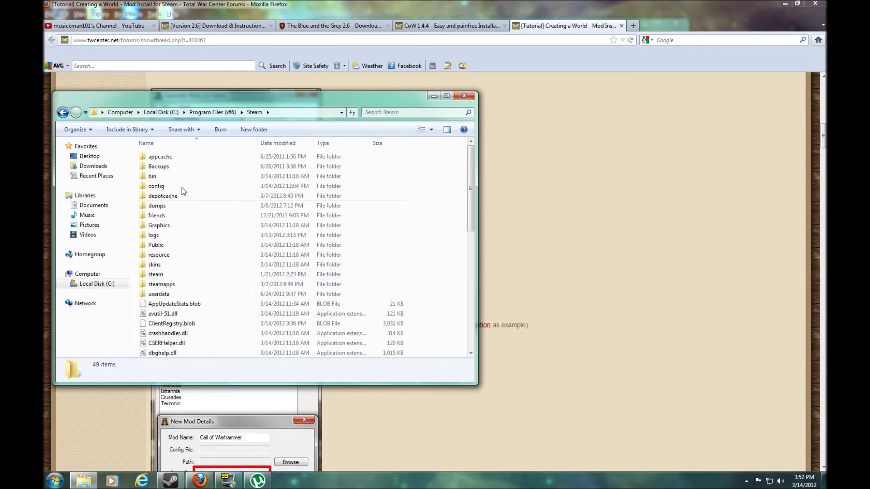
{"action": "double_click", "coordinate": [181, 286]}
{"action": "double_click", "coordinate": [170, 157]}
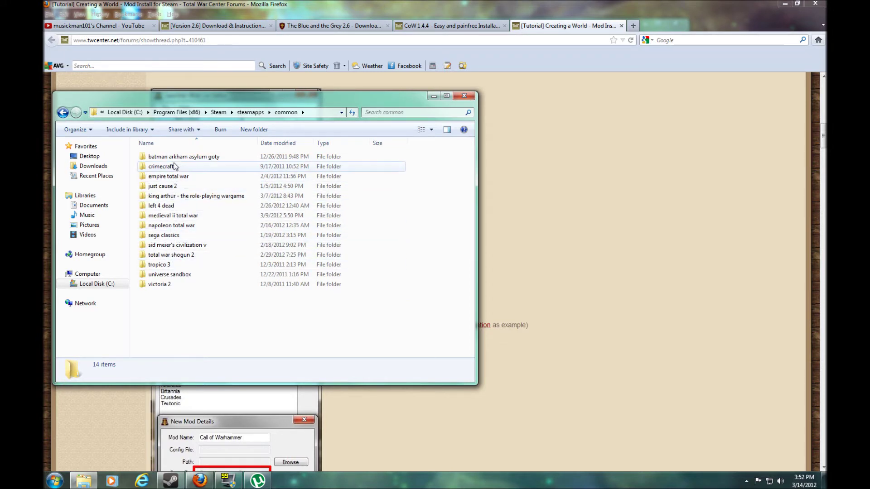
Step: Open medieval ii total war, glance at data, and open its mods folder
{"action": "double_click", "coordinate": [168, 217]}
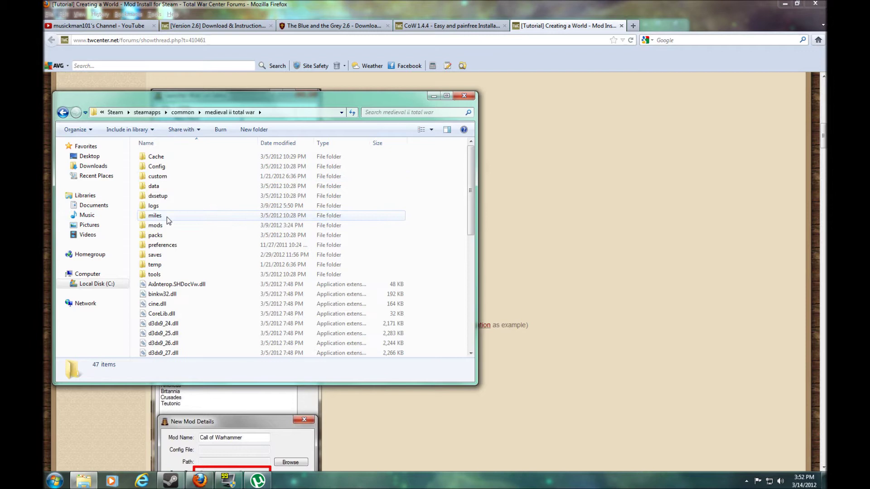
{"action": "double_click", "coordinate": [170, 186]}
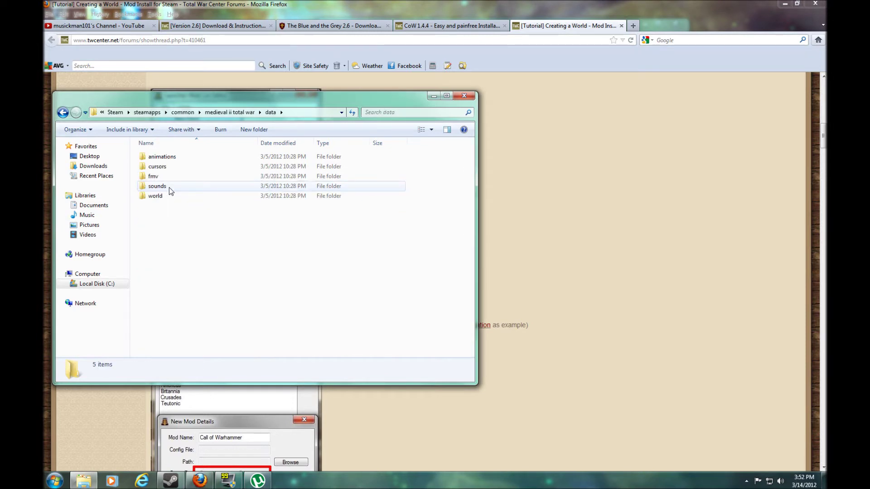
{"action": "left_click", "coordinate": [62, 113]}
{"action": "double_click", "coordinate": [159, 235]}
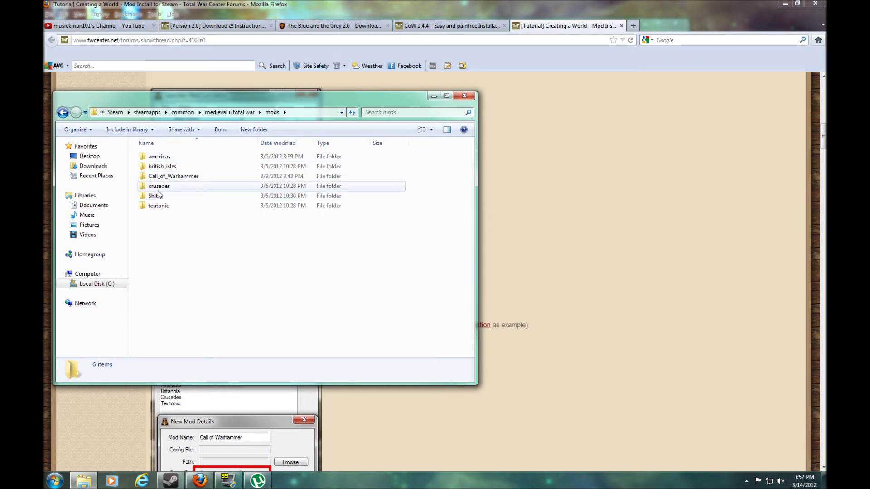
Step: Hide Explorer, scroll the tutorial back to 'Step by step instruction', then minimize Firefox
{"action": "left_click", "coordinate": [433, 97]}
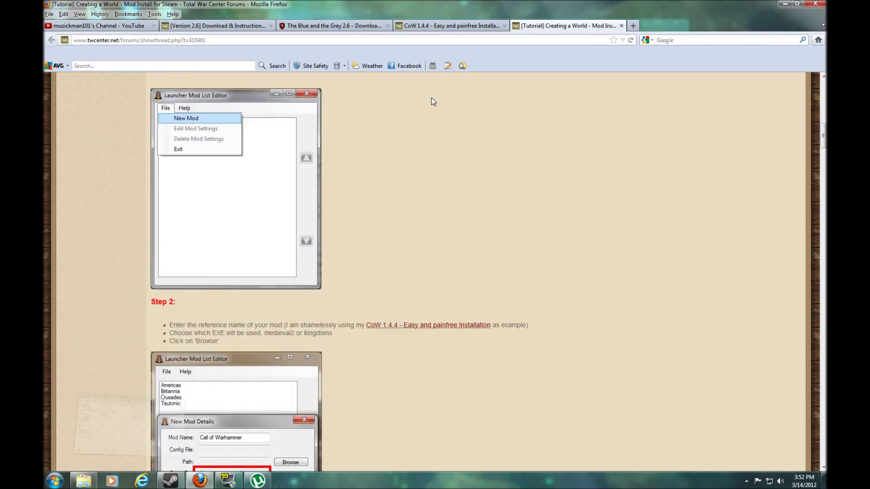
{"action": "scroll", "coordinate": [329, 262], "scroll_direction": "up", "scroll_amount": 5}
{"action": "scroll", "coordinate": [329, 262], "scroll_direction": "up", "scroll_amount": 10}
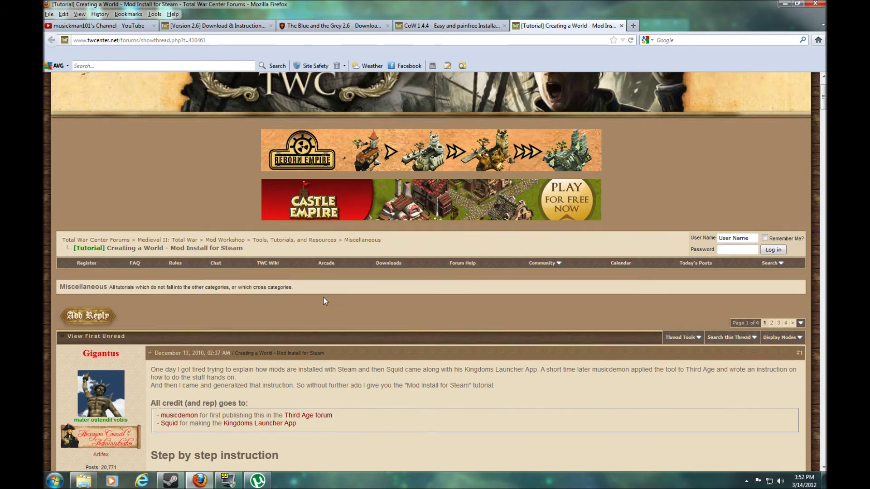
{"action": "scroll", "coordinate": [323, 296], "scroll_direction": "down", "scroll_amount": 8}
{"action": "scroll", "coordinate": [314, 311], "scroll_direction": "up", "scroll_amount": 3}
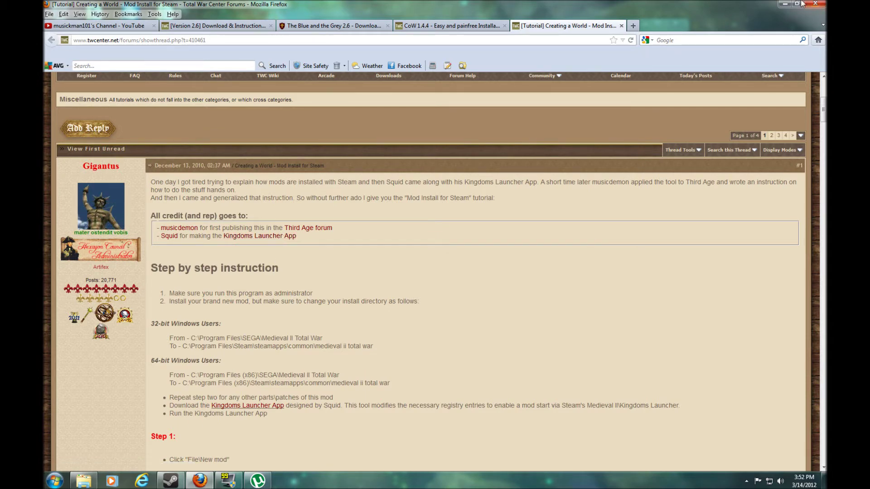
{"action": "left_click", "coordinate": [785, 3]}
Step: Select Medieval II: Total War Kingdoms in Steam's Library, then minimize Steam
{"action": "left_click", "coordinate": [170, 480]}
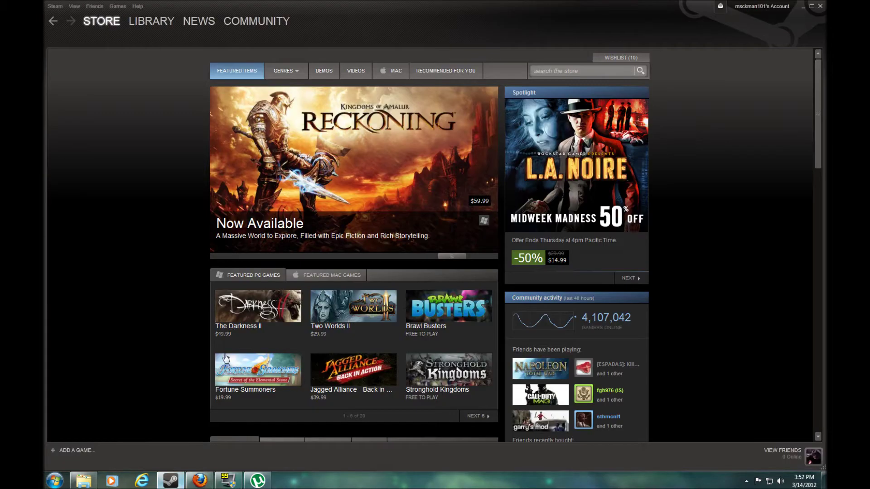
{"action": "left_click", "coordinate": [151, 21]}
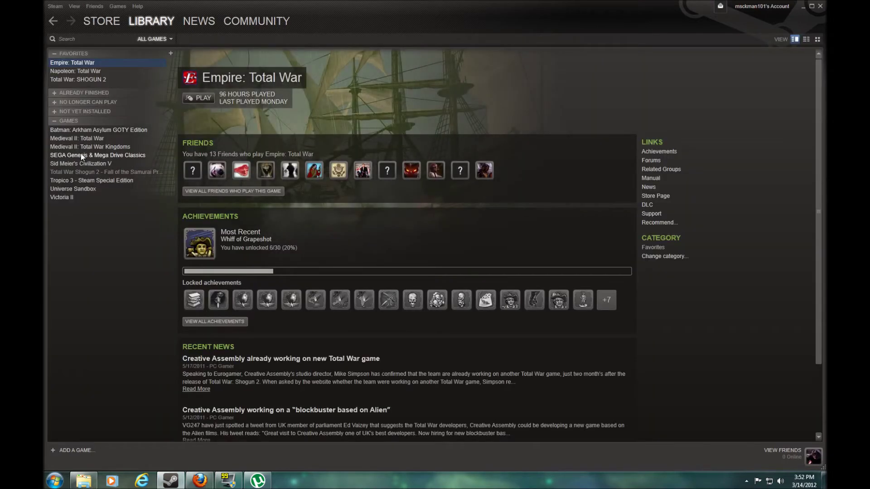
{"action": "left_click", "coordinate": [81, 147]}
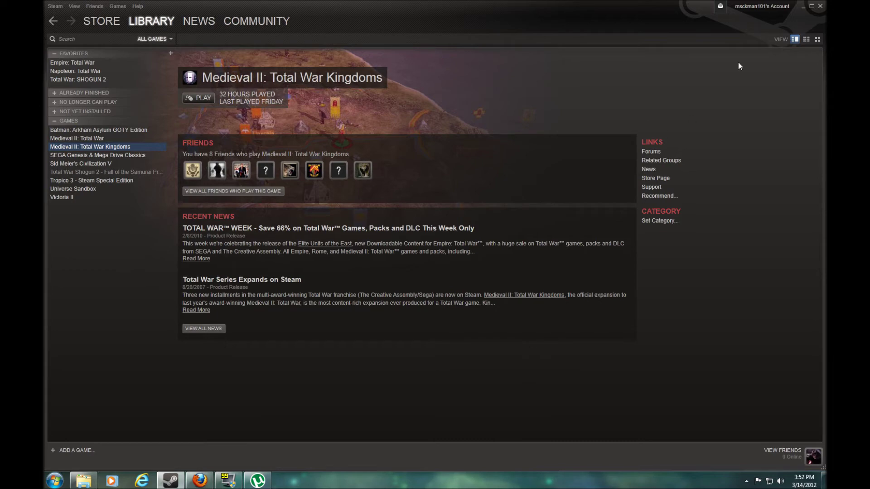
{"action": "left_click", "coordinate": [804, 7]}
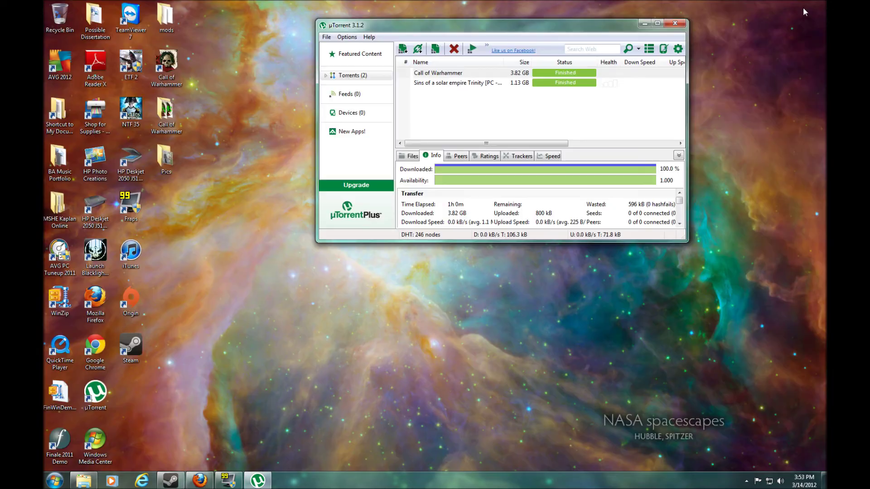
Step: Recheck the forum tutorial in Firefox, then minimize the browser
{"action": "left_click", "coordinate": [199, 480]}
{"action": "scroll", "coordinate": [340, 299], "scroll_direction": "down", "scroll_amount": 2}
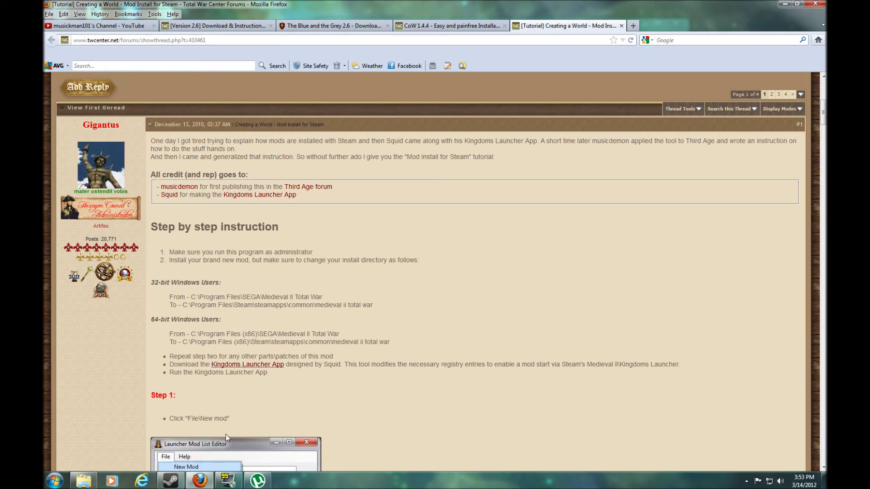
{"action": "left_click", "coordinate": [784, 4]}
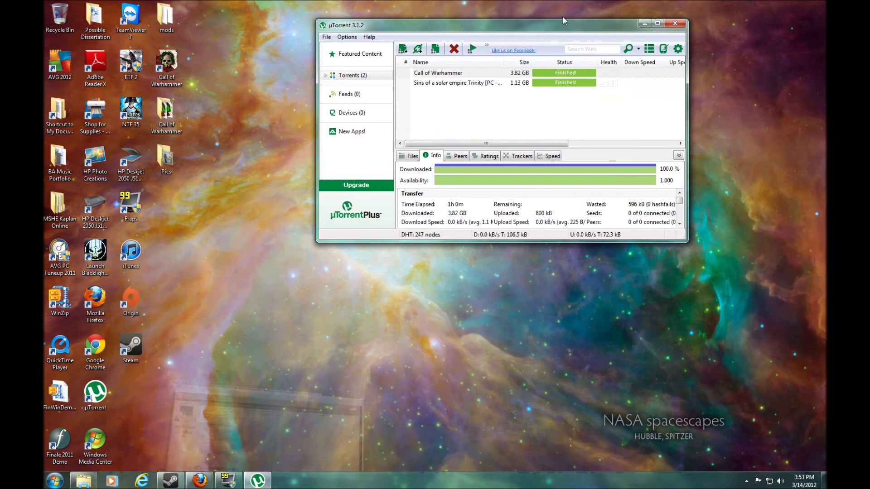
Step: Run the Kingdoms Launcher App from the desktop mods folder, allowing the security and UAC prompts
{"action": "double_click", "coordinate": [166, 18]}
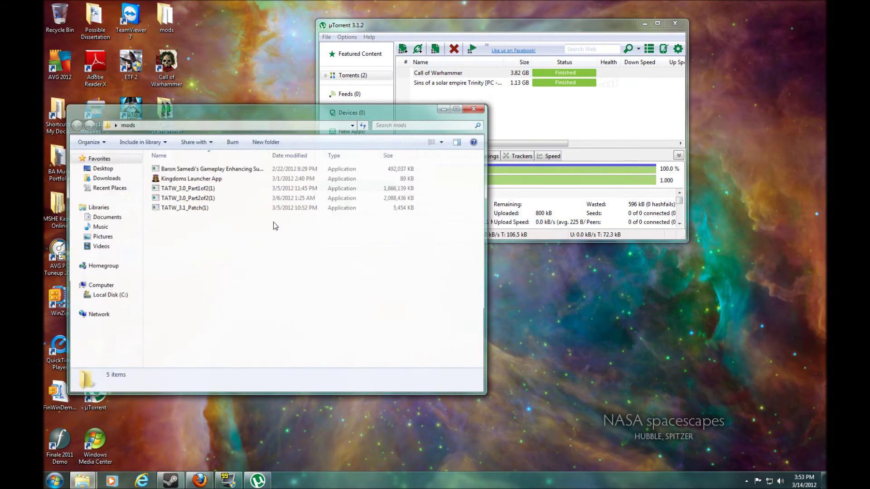
{"action": "double_click", "coordinate": [190, 179]}
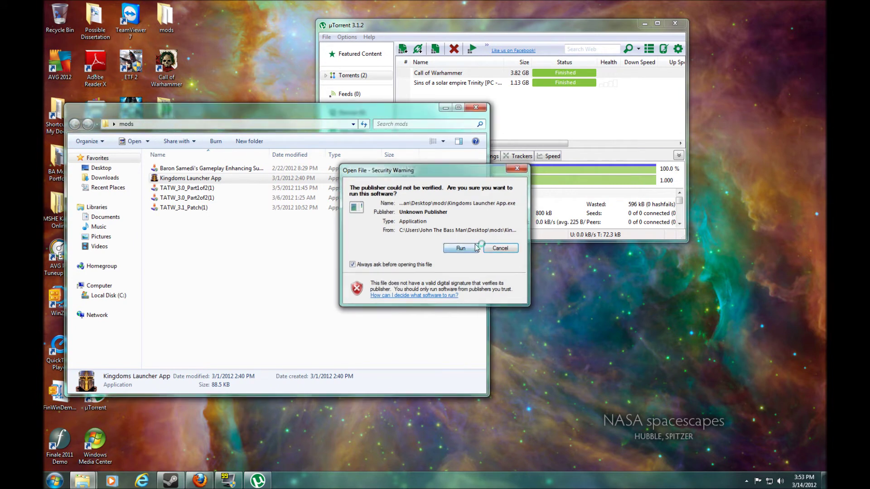
{"action": "left_click", "coordinate": [473, 248]}
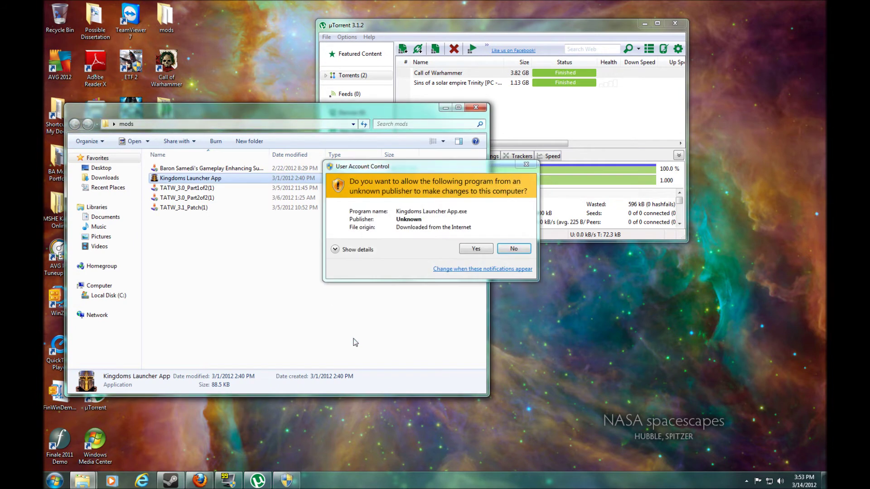
{"action": "left_click", "coordinate": [474, 250]}
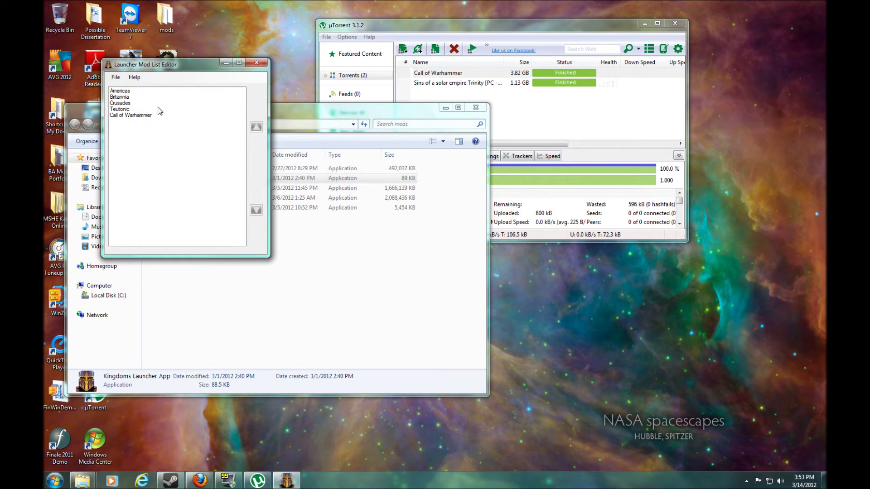
Step: Start a new Kingdoms mod entry, browse toward the mods folder, then cancel and close it
{"action": "left_click", "coordinate": [120, 80]}
{"action": "left_click", "coordinate": [134, 88]}
{"action": "left_click", "coordinate": [115, 77]}
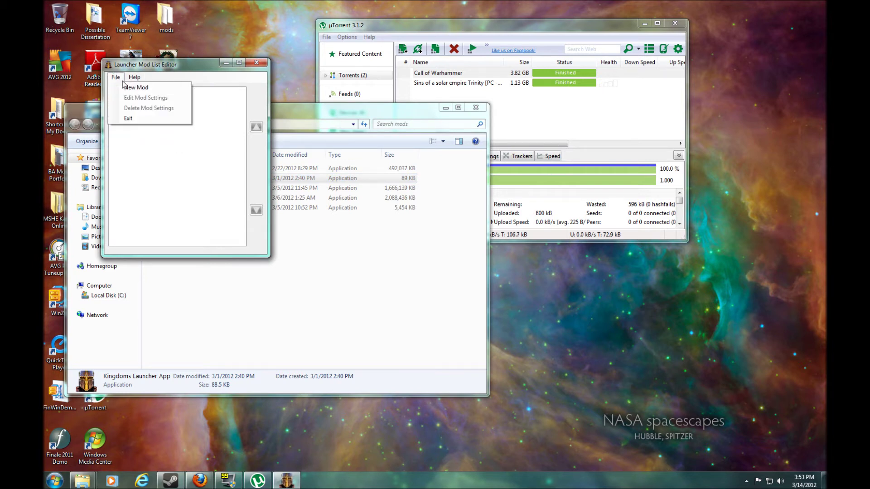
{"action": "left_click", "coordinate": [129, 86]}
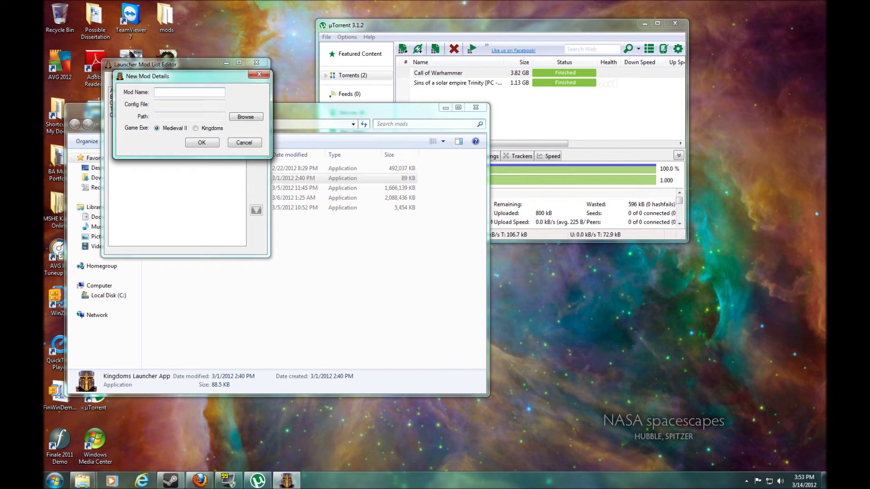
{"action": "left_click", "coordinate": [196, 129]}
{"action": "left_click", "coordinate": [248, 116]}
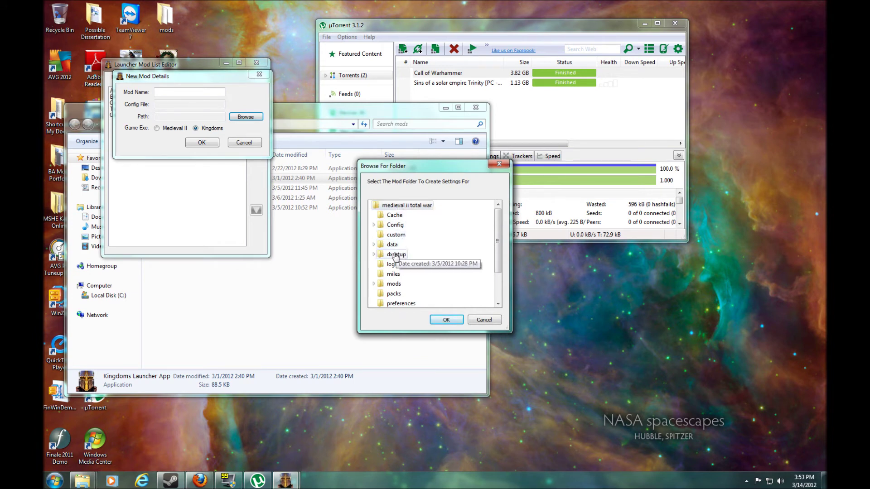
{"action": "left_click", "coordinate": [394, 284]}
{"action": "scroll", "coordinate": [397, 291], "scroll_direction": "down", "scroll_amount": 1}
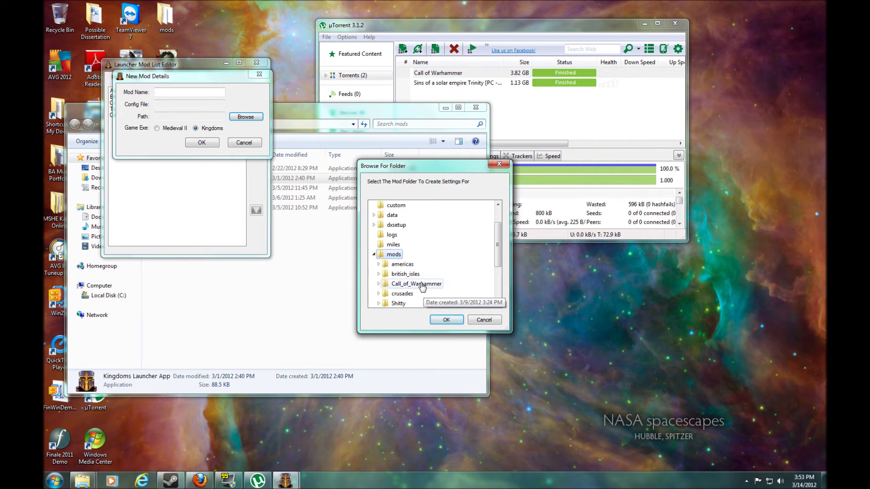
{"action": "left_click", "coordinate": [500, 164]}
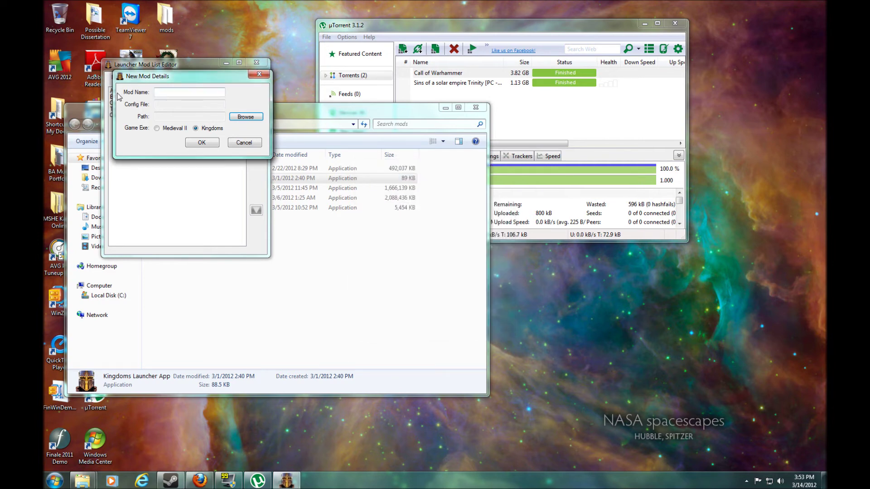
{"action": "left_click", "coordinate": [259, 75]}
Step: Exit the mod list editor via File > Exit and close the mods folder window
{"action": "left_click", "coordinate": [115, 77]}
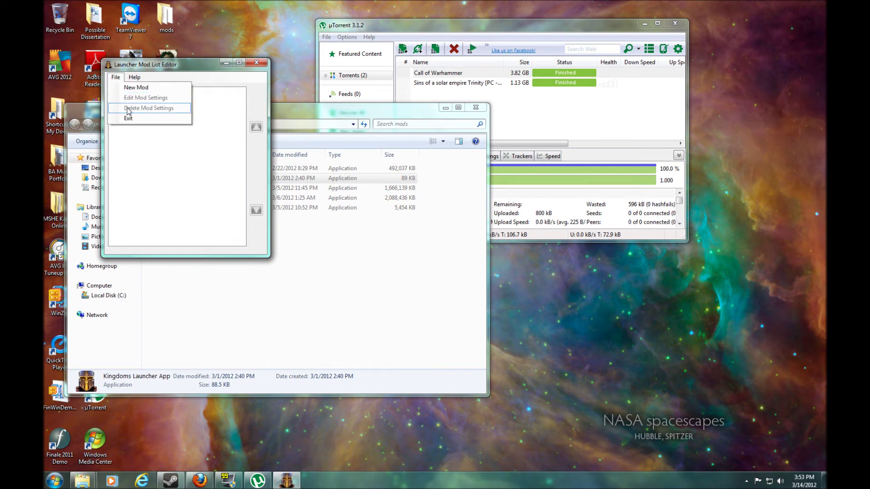
{"action": "left_click", "coordinate": [128, 118]}
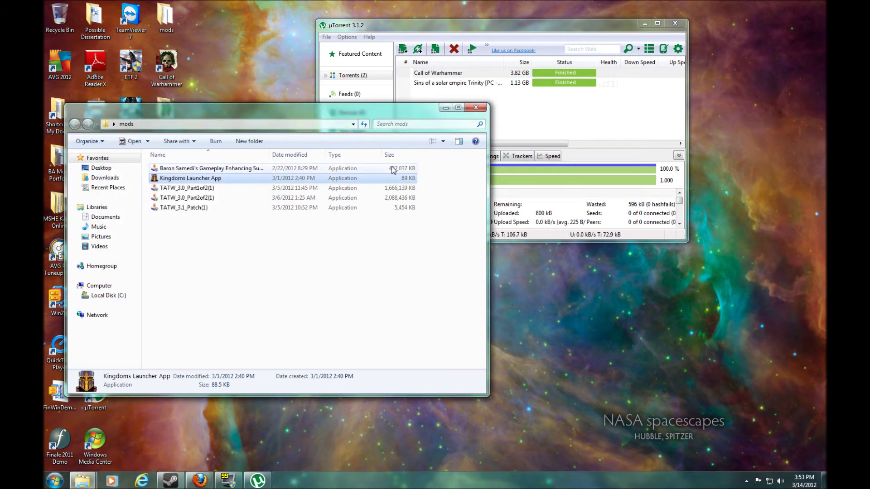
{"action": "left_click", "coordinate": [476, 108]}
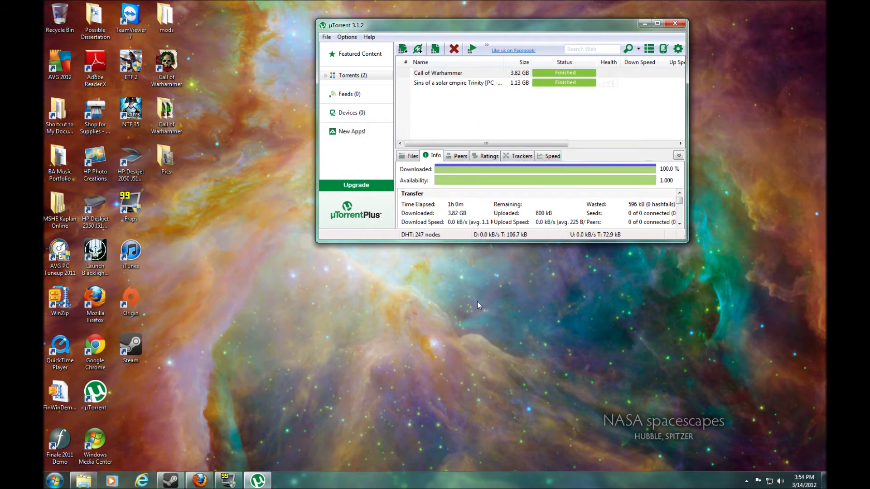
Step: Bring Firefox to the front and scroll through the current forum page
{"action": "left_click", "coordinate": [200, 480]}
{"action": "scroll", "coordinate": [226, 408], "scroll_direction": "down", "scroll_amount": 6}
{"action": "scroll", "coordinate": [235, 393], "scroll_direction": "down", "scroll_amount": 6}
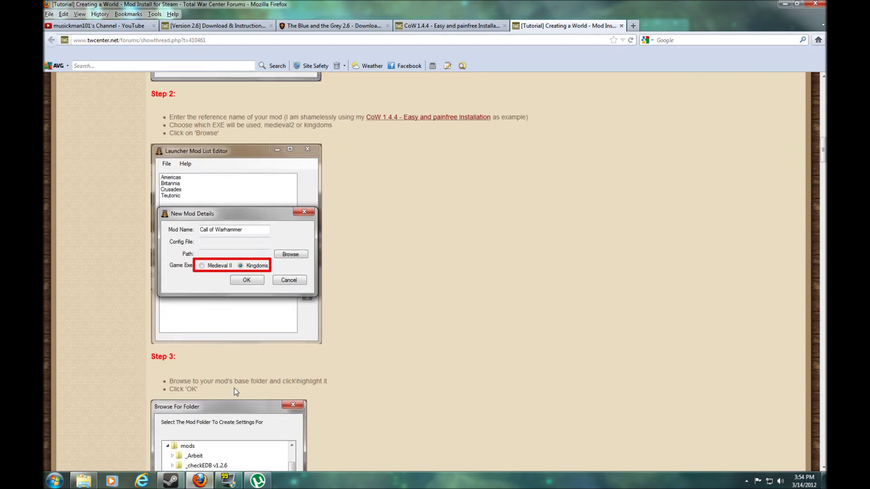
{"action": "scroll", "coordinate": [234, 391], "scroll_direction": "down", "scroll_amount": 1}
{"action": "scroll", "coordinate": [234, 390], "scroll_direction": "down", "scroll_amount": 3}
{"action": "scroll", "coordinate": [235, 387], "scroll_direction": "up", "scroll_amount": 6}
{"action": "scroll", "coordinate": [234, 386], "scroll_direction": "up", "scroll_amount": 9}
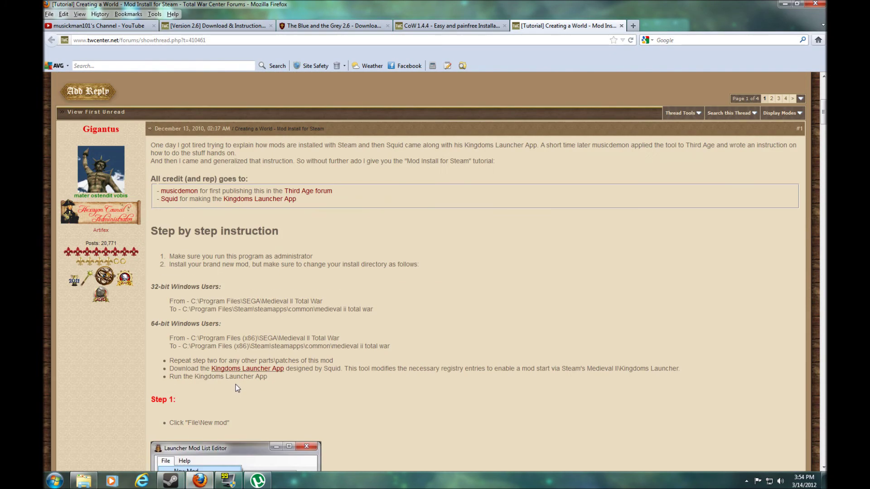
{"action": "scroll", "coordinate": [235, 383], "scroll_direction": "up", "scroll_amount": 6}
{"action": "scroll", "coordinate": [235, 384], "scroll_direction": "down", "scroll_amount": 7}
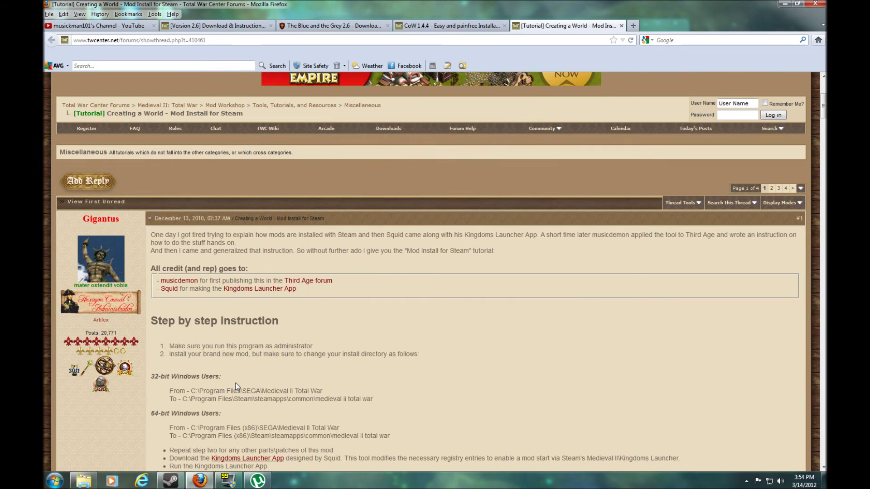
Step: Browse the Version 2.6 download instructions tab and The Blue and the Grey tab
{"action": "left_click", "coordinate": [213, 25]}
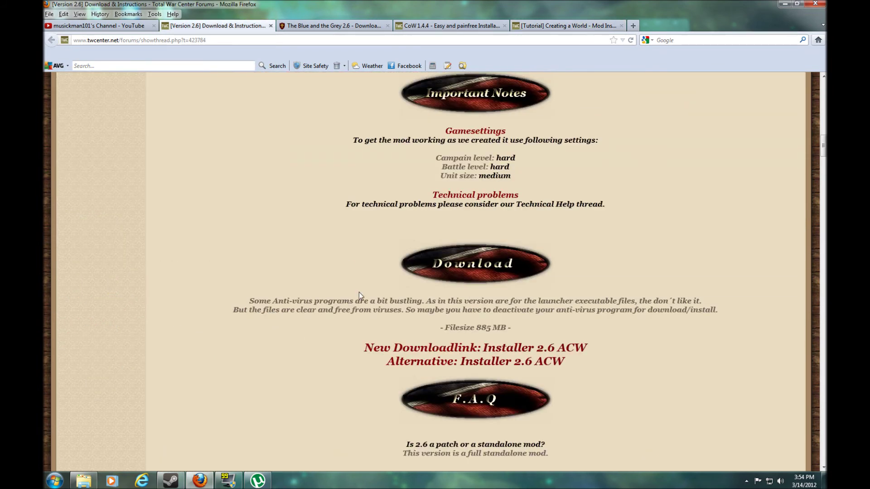
{"action": "scroll", "coordinate": [359, 292], "scroll_direction": "up", "scroll_amount": 8}
{"action": "scroll", "coordinate": [358, 292], "scroll_direction": "up", "scroll_amount": 20}
{"action": "scroll", "coordinate": [358, 294], "scroll_direction": "up", "scroll_amount": 4}
{"action": "scroll", "coordinate": [358, 293], "scroll_direction": "down", "scroll_amount": 20}
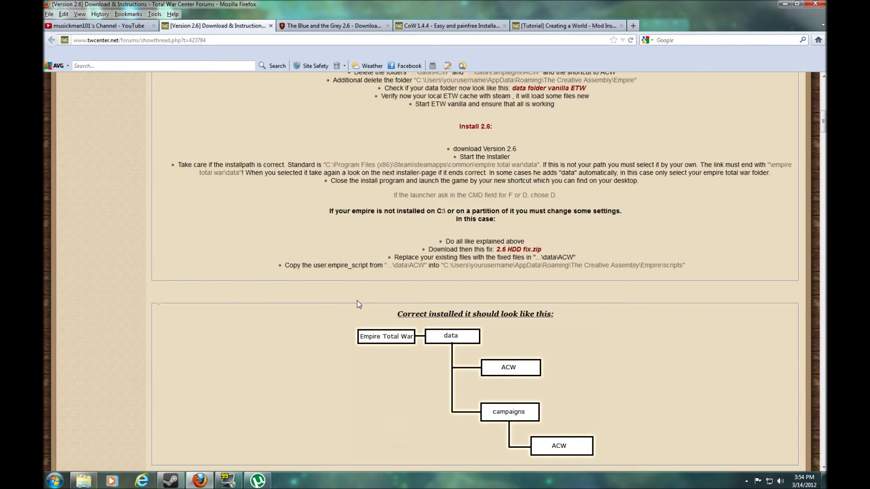
{"action": "scroll", "coordinate": [357, 301], "scroll_direction": "down", "scroll_amount": 11}
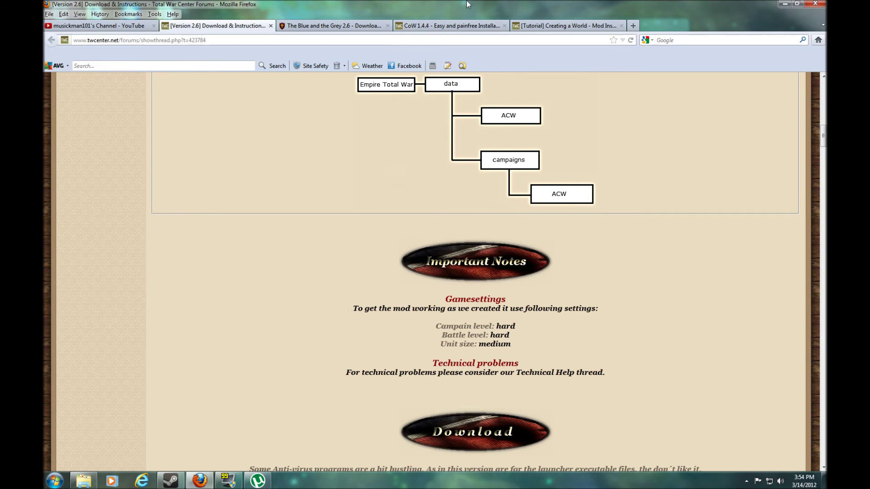
{"action": "left_click", "coordinate": [330, 25]}
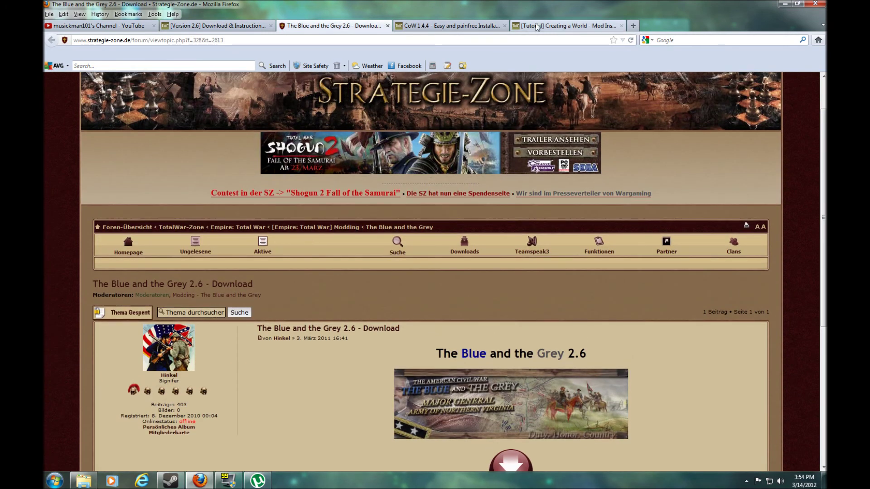
Step: Skim the Creating a World tutorial, then switch to the CoW 1.4.4 installation thread
{"action": "left_click", "coordinate": [551, 26]}
{"action": "scroll", "coordinate": [560, 399], "scroll_direction": "down", "scroll_amount": 10}
{"action": "scroll", "coordinate": [560, 399], "scroll_direction": "down", "scroll_amount": 5}
{"action": "scroll", "coordinate": [558, 399], "scroll_direction": "up", "scroll_amount": 8}
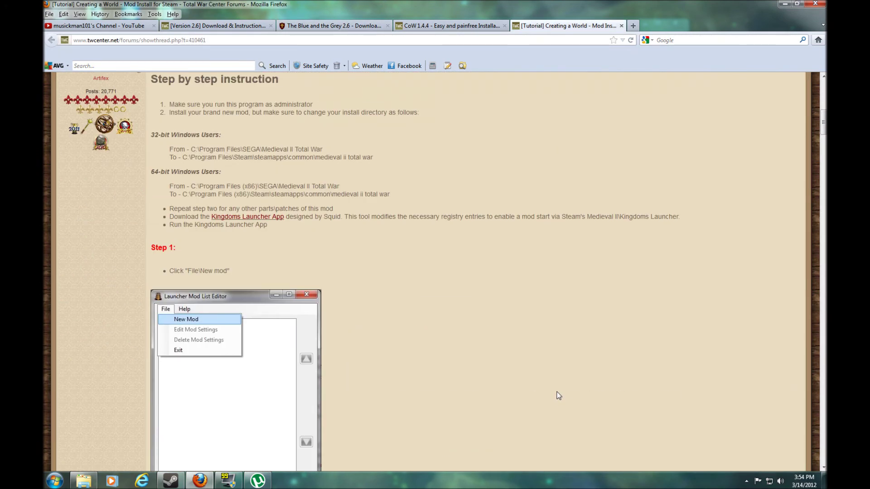
{"action": "left_click", "coordinate": [458, 27]}
Step: Scroll through the CoW 1.4.4 thread to read its Work done and Size on disk notes
{"action": "scroll", "coordinate": [239, 227], "scroll_direction": "down", "scroll_amount": 1}
{"action": "scroll", "coordinate": [239, 227], "scroll_direction": "down", "scroll_amount": 12}
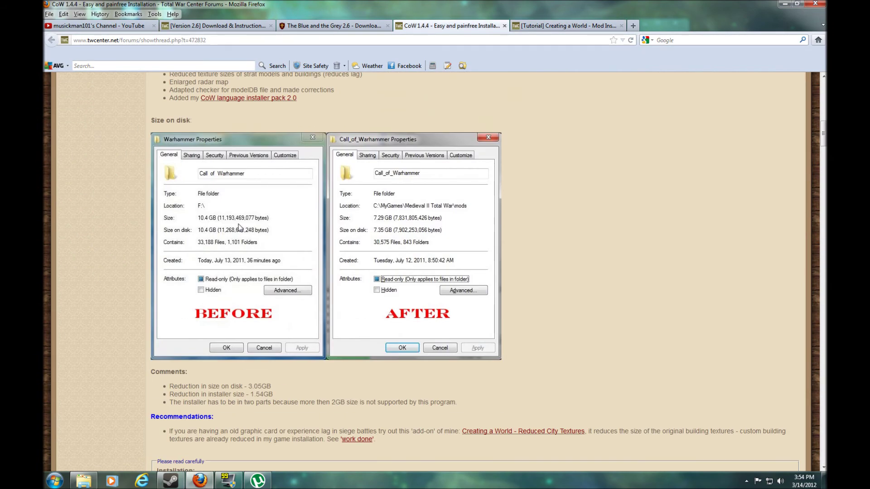
{"action": "scroll", "coordinate": [240, 213], "scroll_direction": "down", "scroll_amount": 10}
{"action": "scroll", "coordinate": [240, 219], "scroll_direction": "up", "scroll_amount": 20}
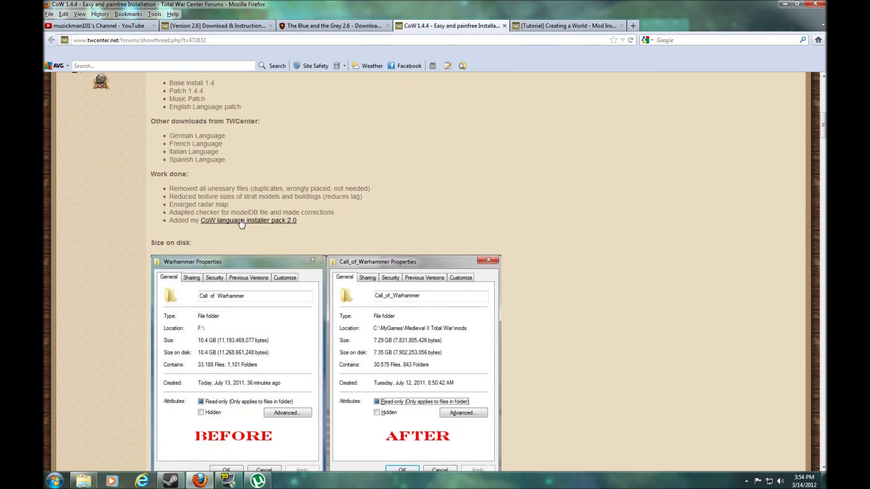
{"action": "scroll", "coordinate": [240, 221], "scroll_direction": "up", "scroll_amount": 3}
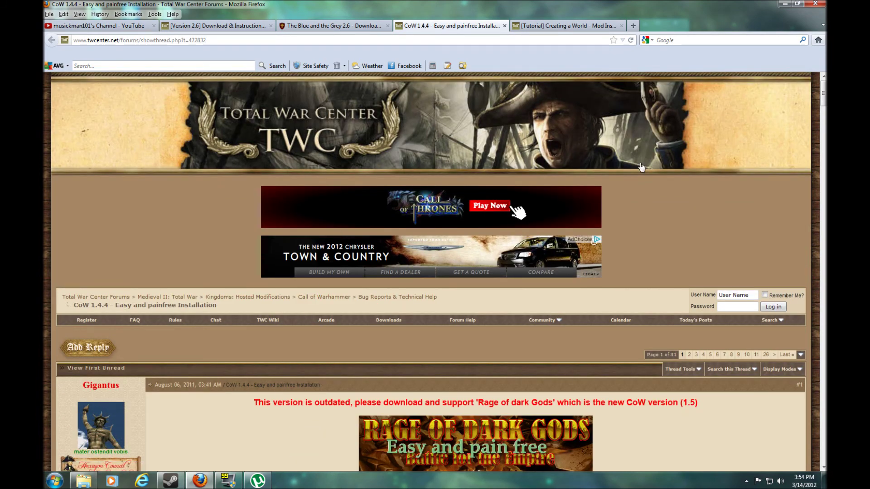
Step: Minimize Firefox to uncover the desktop
{"action": "left_click", "coordinate": [785, 3]}
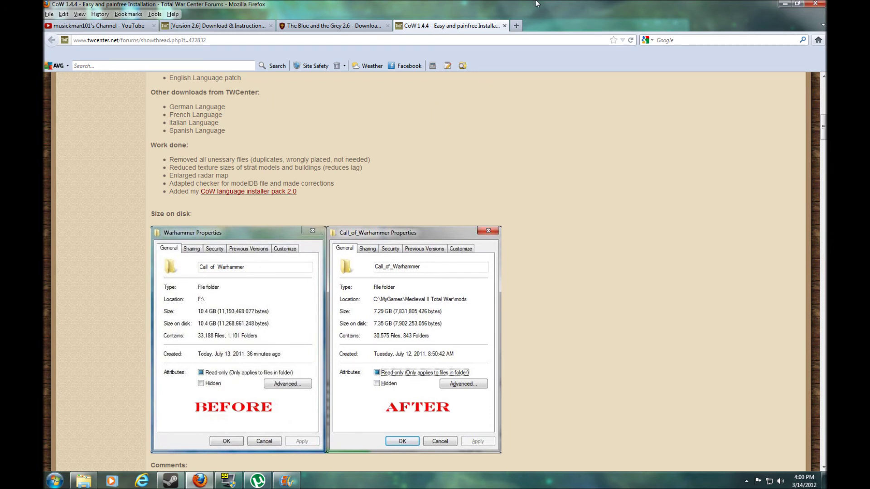
{"action": "left_click", "coordinate": [798, 5]}
{"action": "left_click", "coordinate": [785, 4]}
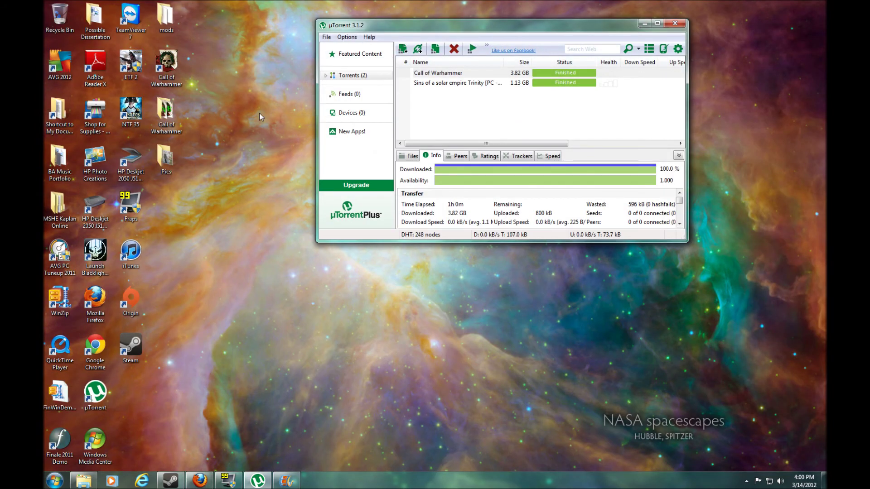
Step: Open the desktop Call of Warhammer folder and move its window lower on screen
{"action": "double_click", "coordinate": [166, 113]}
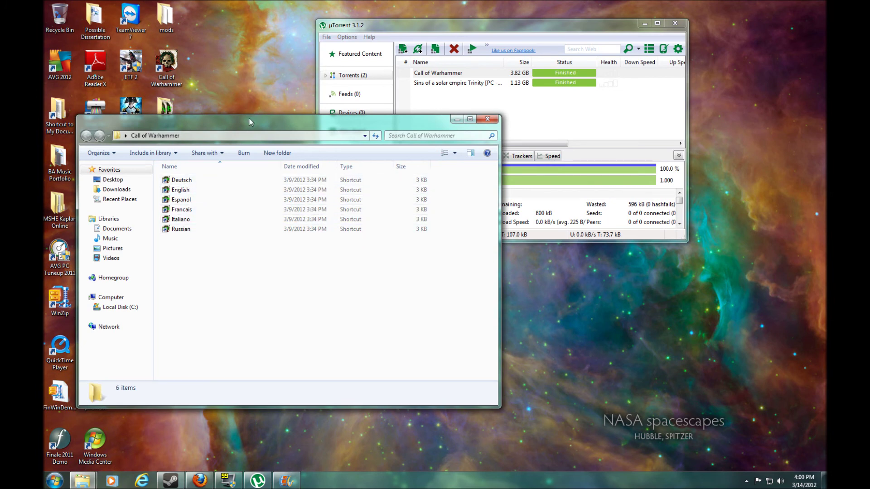
{"action": "left_click_drag", "start_coordinate": [249, 118], "coordinate": [257, 216]}
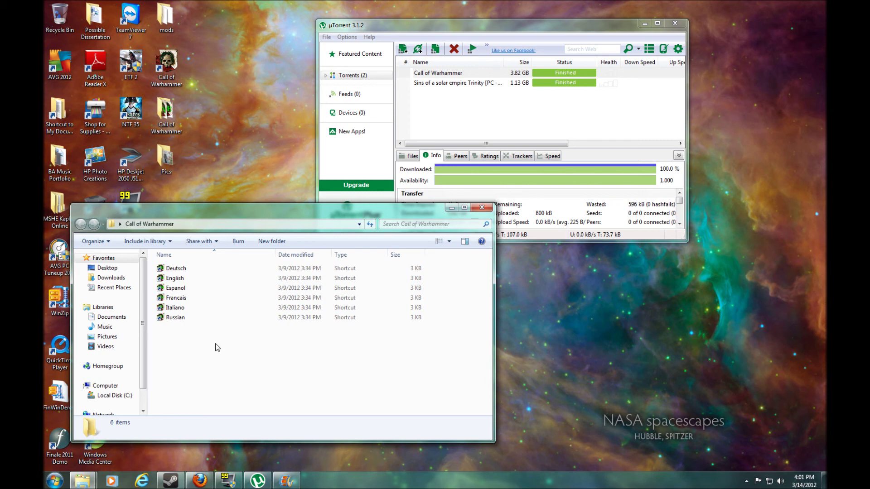
Step: Run the English shortcut in the Call of Warhammer folder to copy in English text files
{"action": "double_click", "coordinate": [172, 280]}
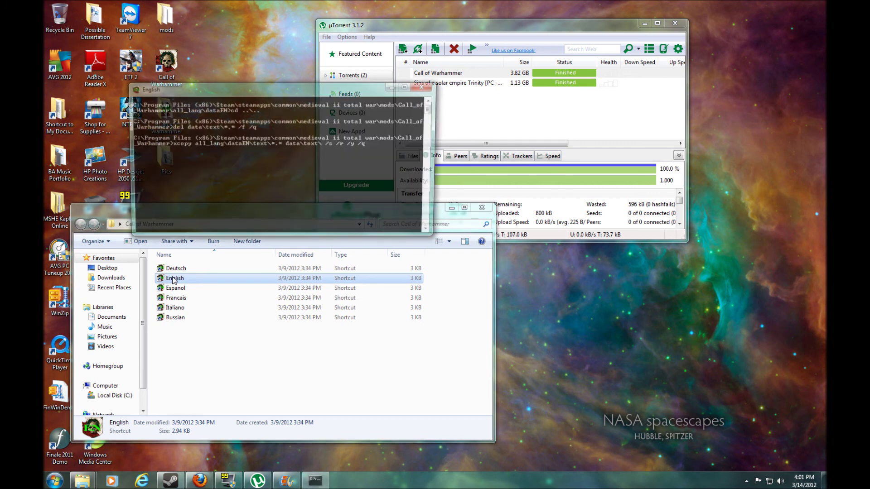